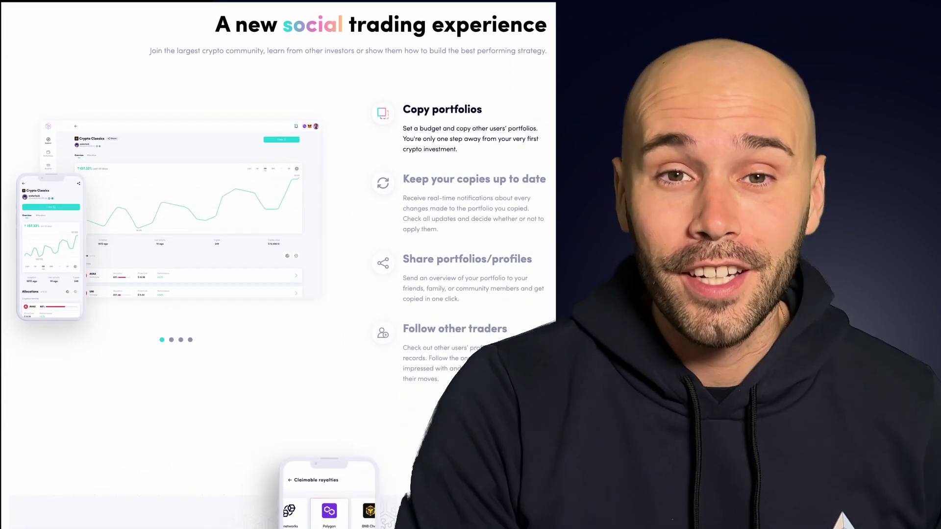
# - Look through the landing page's social trading features, the royalties offer and the DeFi security section
pyautogui.click(494, 215)
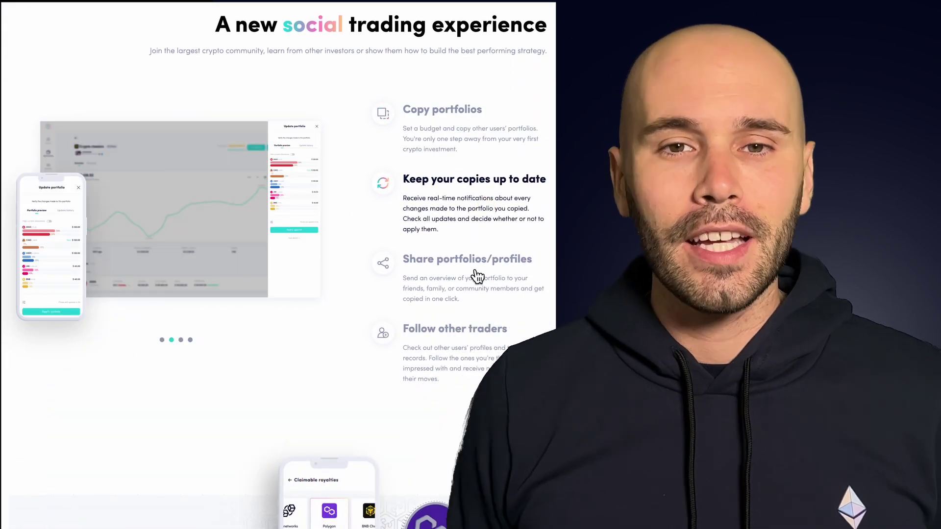
pyautogui.click(473, 271)
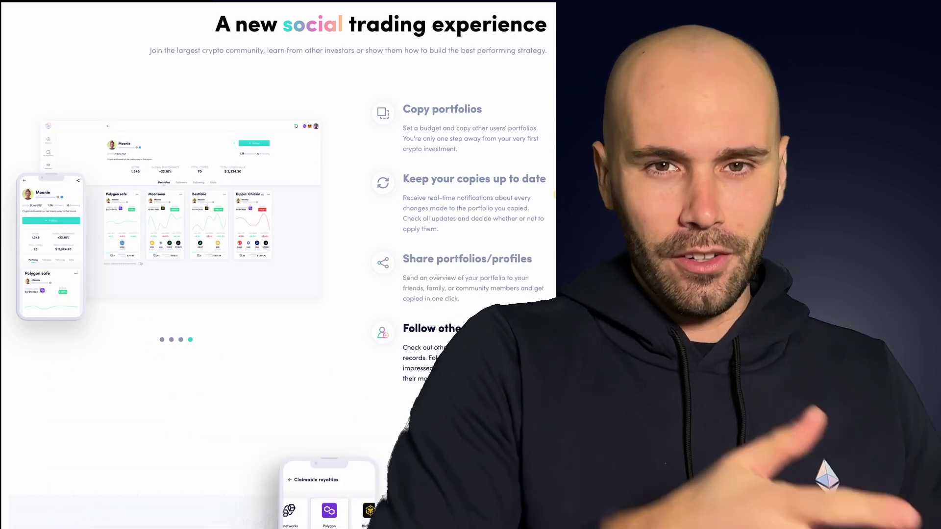
pyautogui.scroll(-6, 278, 265)
pyautogui.scroll(-4, 278, 265)
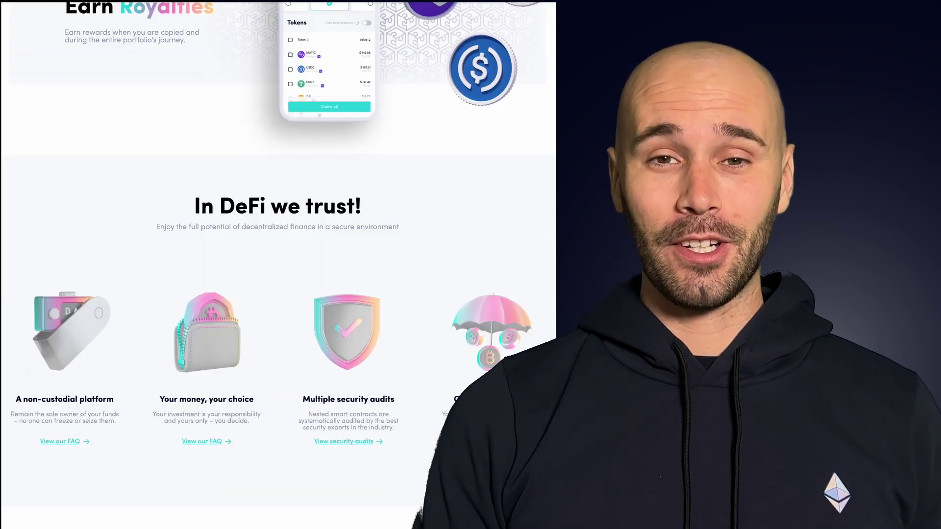
pyautogui.scroll(-3, 278, 264)
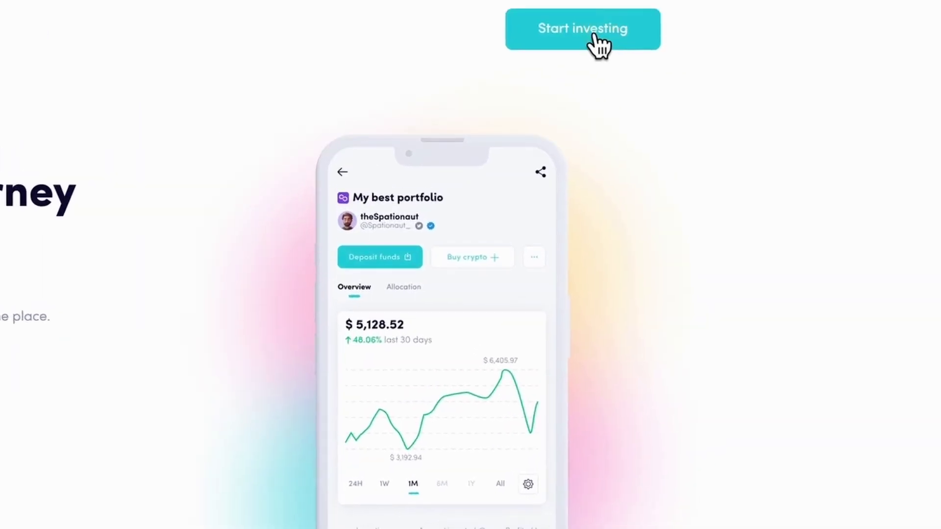
# - Open the investing app and connect the MetaMask wallet on the Polygon network
pyautogui.click(594, 42)
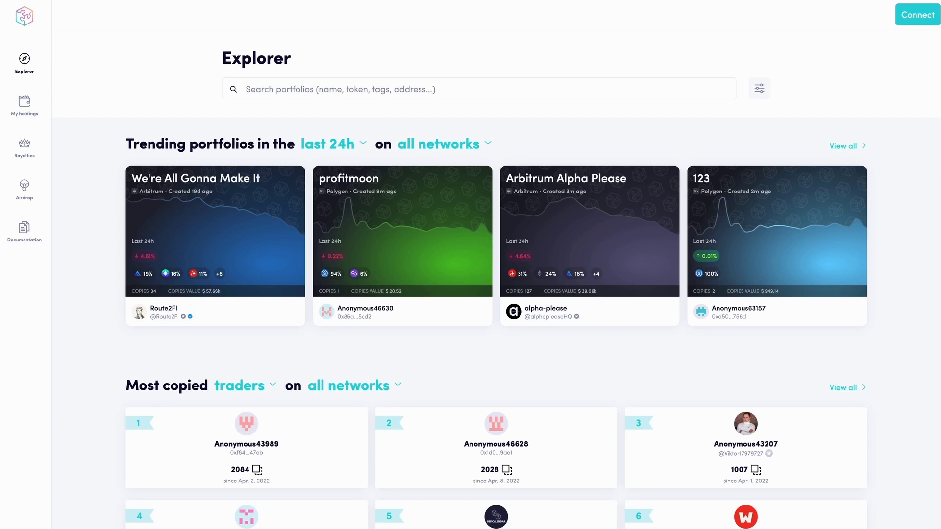
pyautogui.click(921, 22)
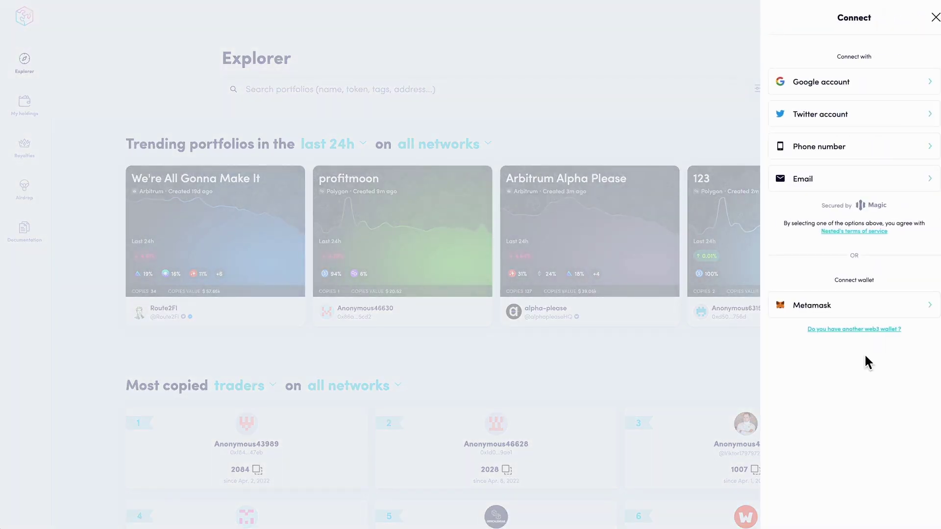
pyautogui.click(864, 309)
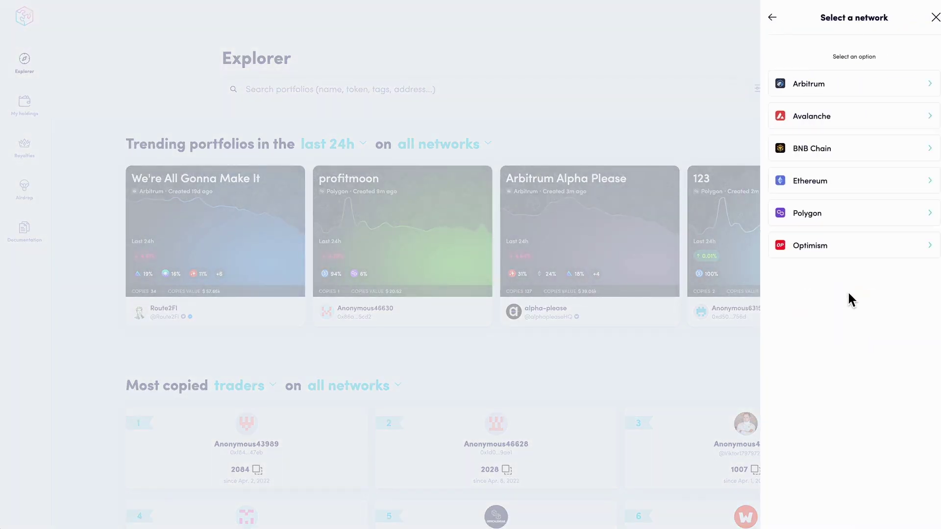
pyautogui.click(848, 216)
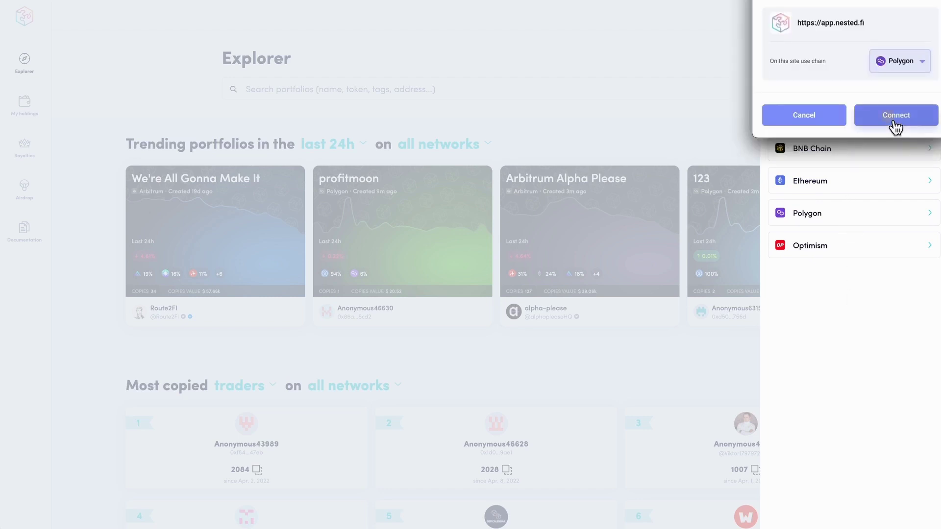
pyautogui.click(895, 120)
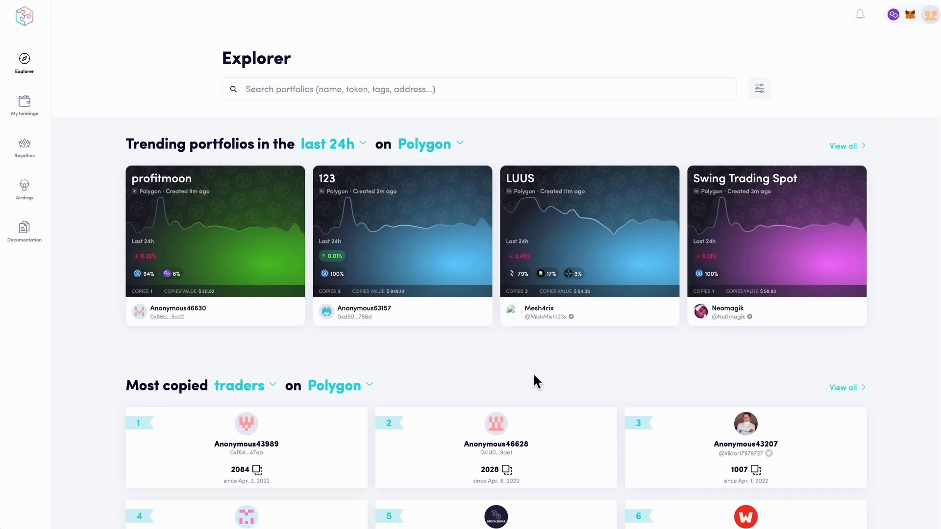
# - Browse the Explorer's trending portfolios, most copied and most followed traders, and best-performing portfolios on Polygon
pyautogui.scroll(-5, 536, 380)
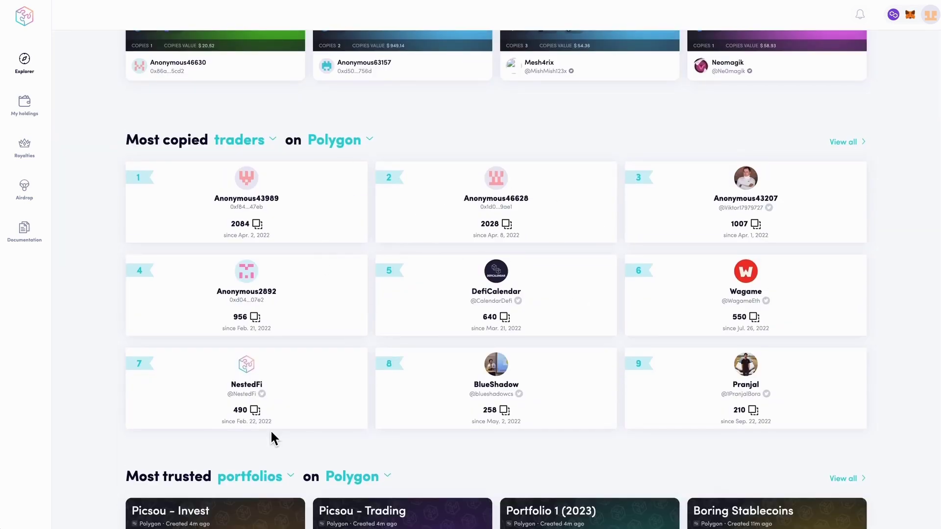
pyautogui.scroll(-12, 598, 372)
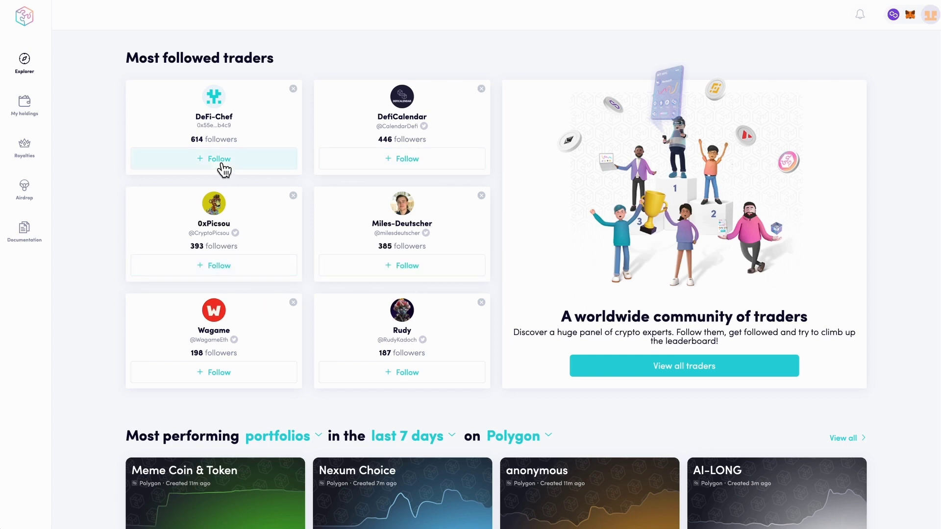
pyautogui.scroll(-13, 537, 292)
pyautogui.scroll(20, 537, 289)
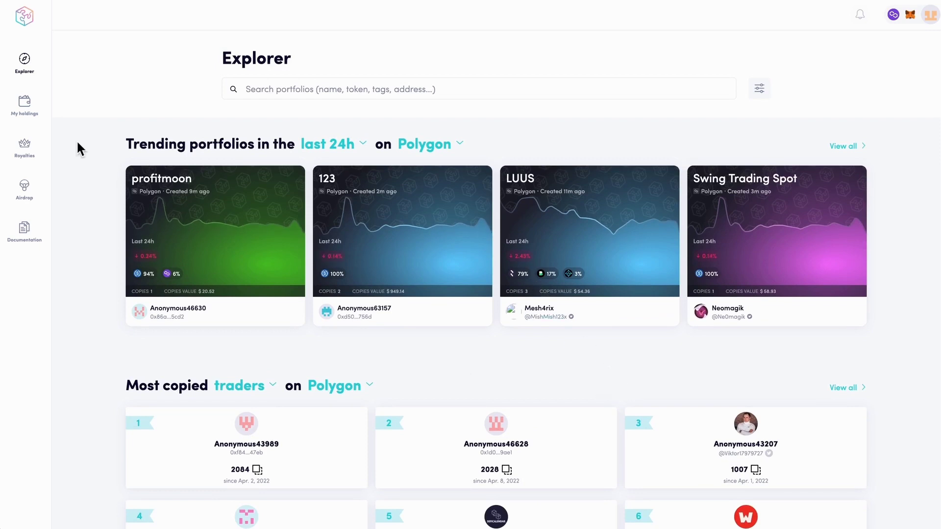
# - Start a new portfolio from My holdings and find the FXS coin to add to the selection
pyautogui.click(25, 110)
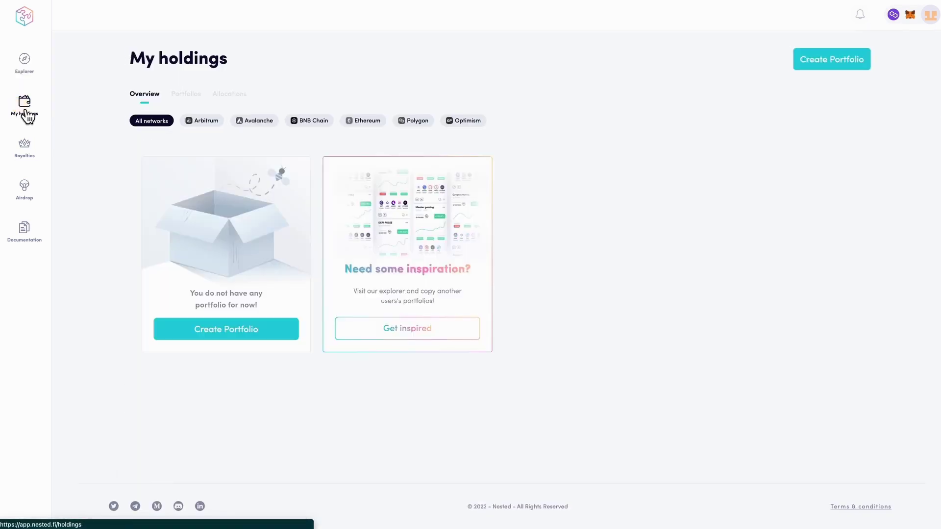
pyautogui.click(832, 61)
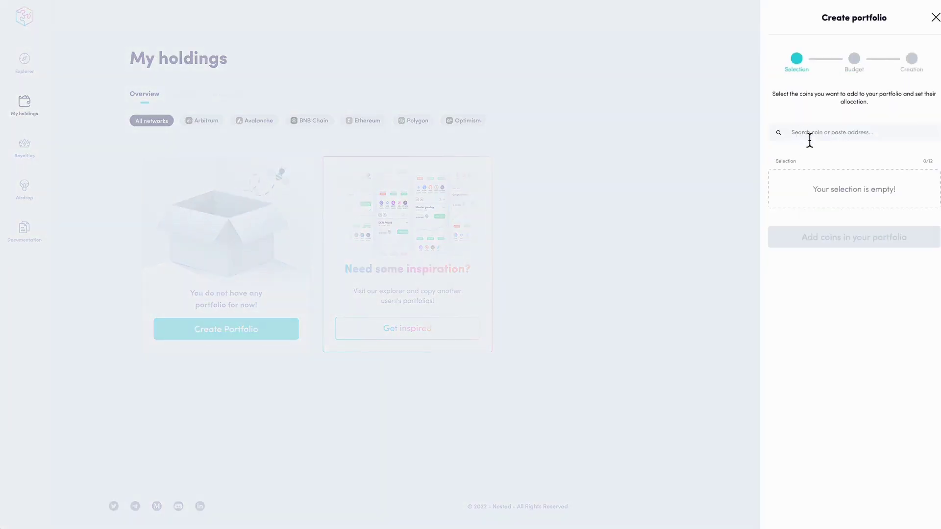
pyautogui.click(810, 139)
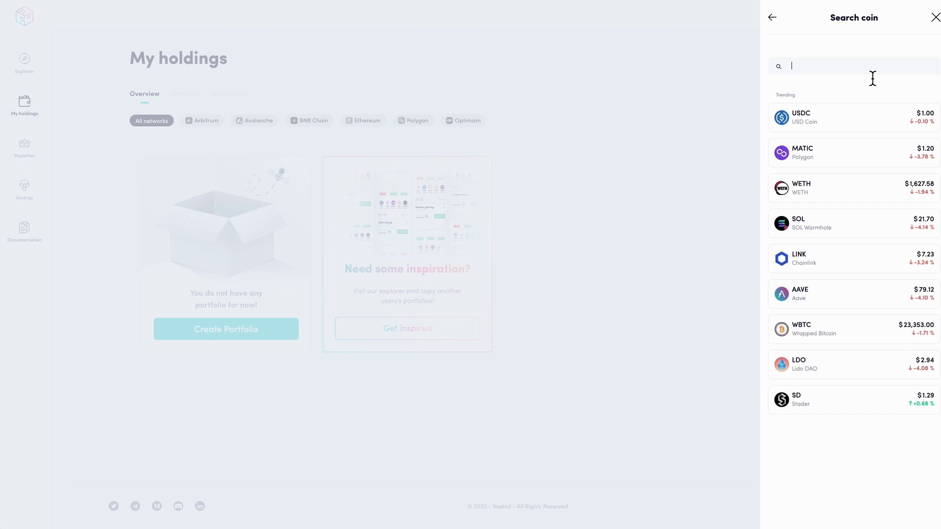
pyautogui.write('fxs')
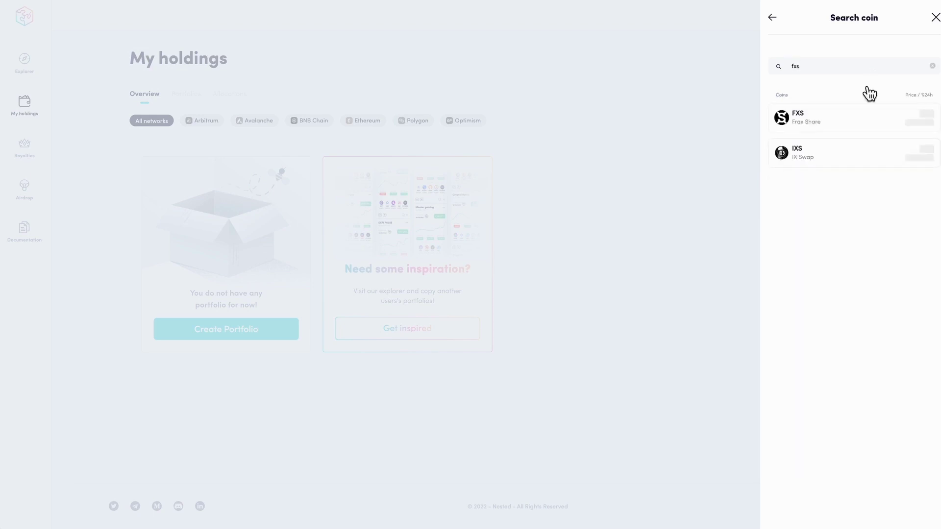
# - Add the GNS, MATIC and USDC coins to the new portfolio's selection
pyautogui.press('BackSpace')
pyautogui.press('BackSpace')
pyautogui.press('BackSpace')
pyautogui.write('gns')
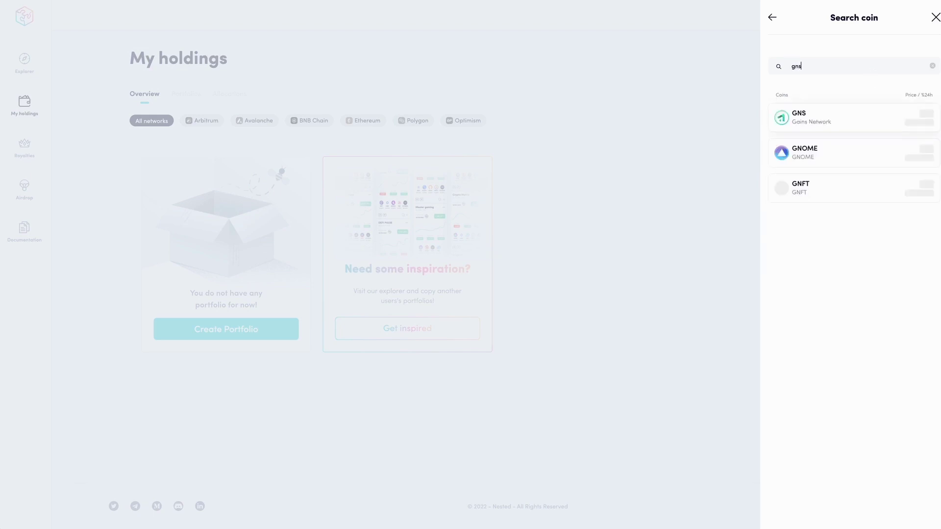
pyautogui.press('BackSpace')
pyautogui.press('BackSpace')
pyautogui.press('BackSpace')
pyautogui.write('matic')
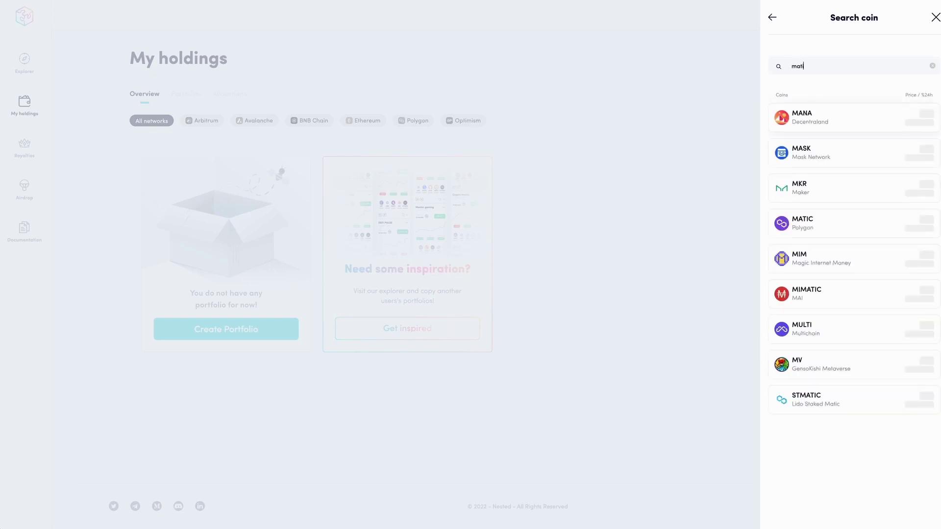
pyautogui.click(858, 123)
pyautogui.click(857, 124)
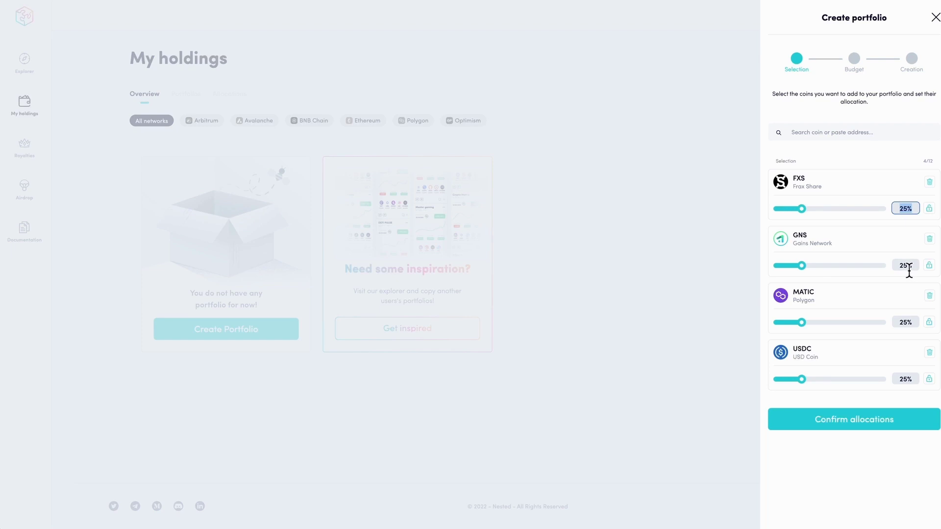
# - Set the USDC allocation to 50% and lock it
pyautogui.click(903, 379)
pyautogui.write('10')
pyautogui.click(864, 479)
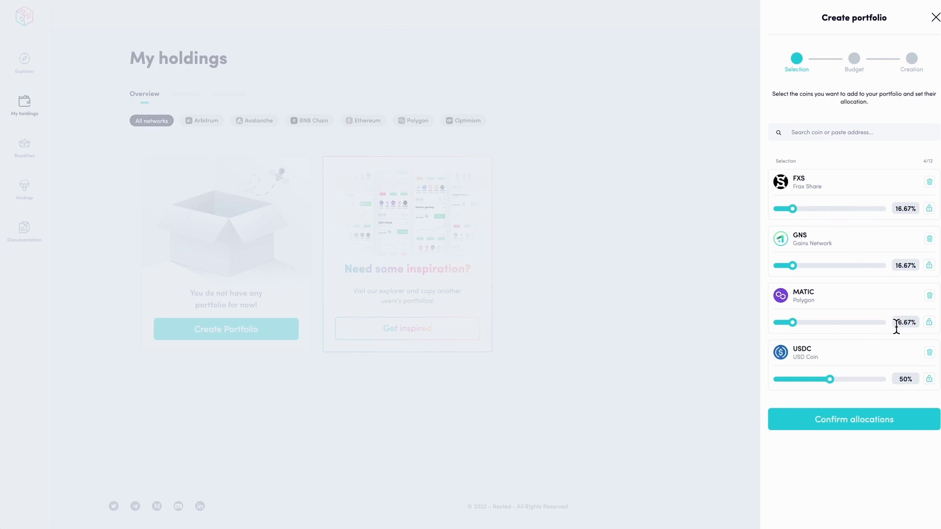
pyautogui.click(931, 381)
# - Set the MATIC allocation to 10% and lock it
pyautogui.click(894, 326)
pyautogui.write('10')
pyautogui.click(929, 322)
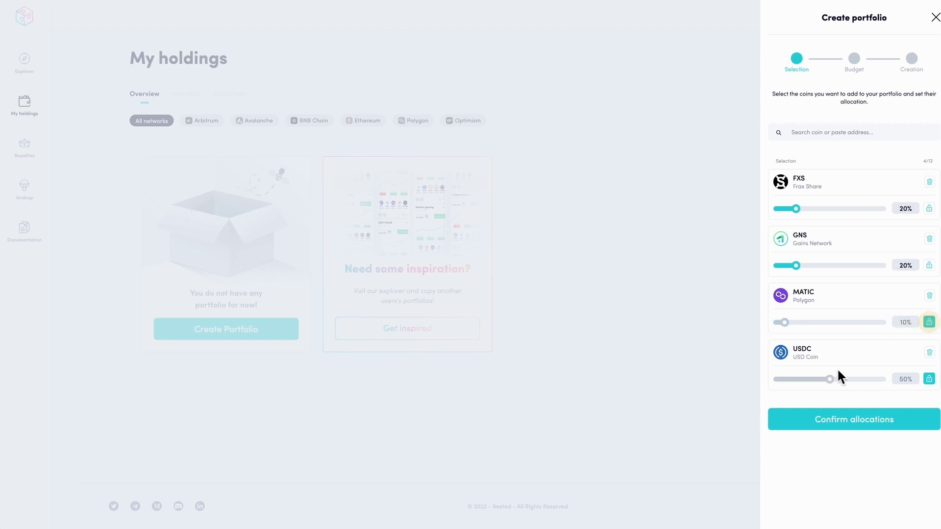
# - Set the GNS allocation to 30% and confirm the portfolio's allocations
pyautogui.click(904, 265)
pyautogui.write('30')
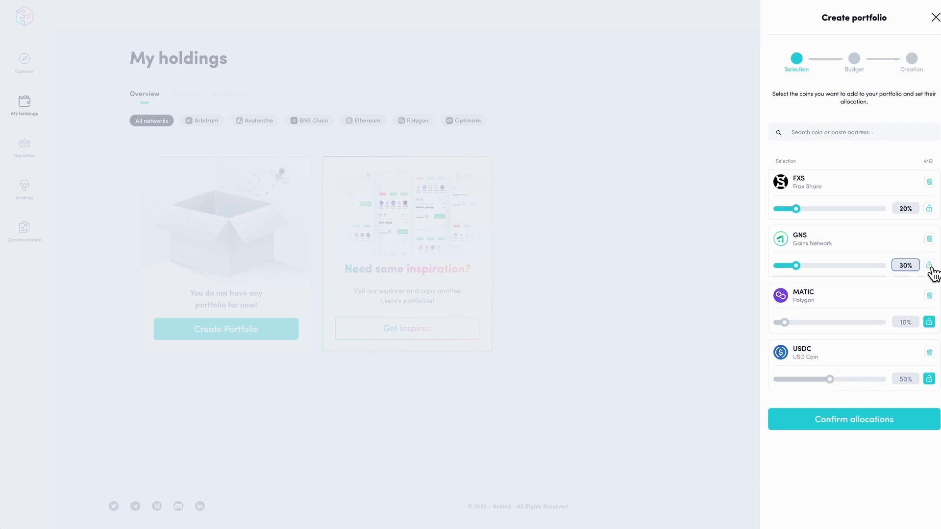
pyautogui.click(887, 282)
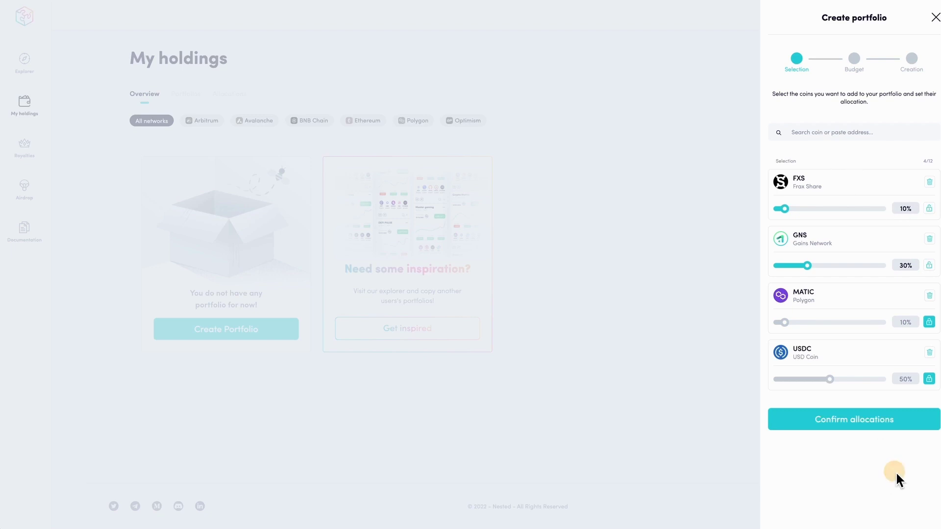
pyautogui.click(870, 425)
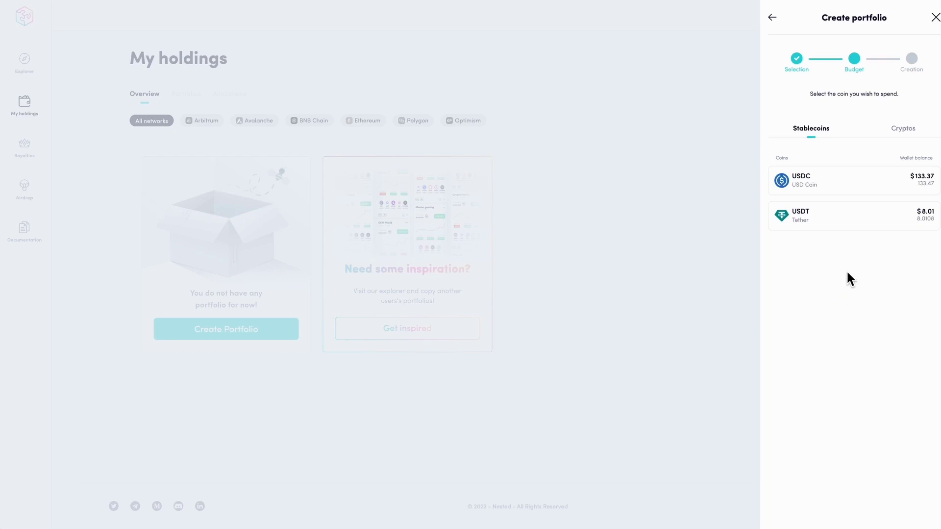
# - Choose USDC as the coin to spend and invest the maximum available wallet balance
pyautogui.click(911, 140)
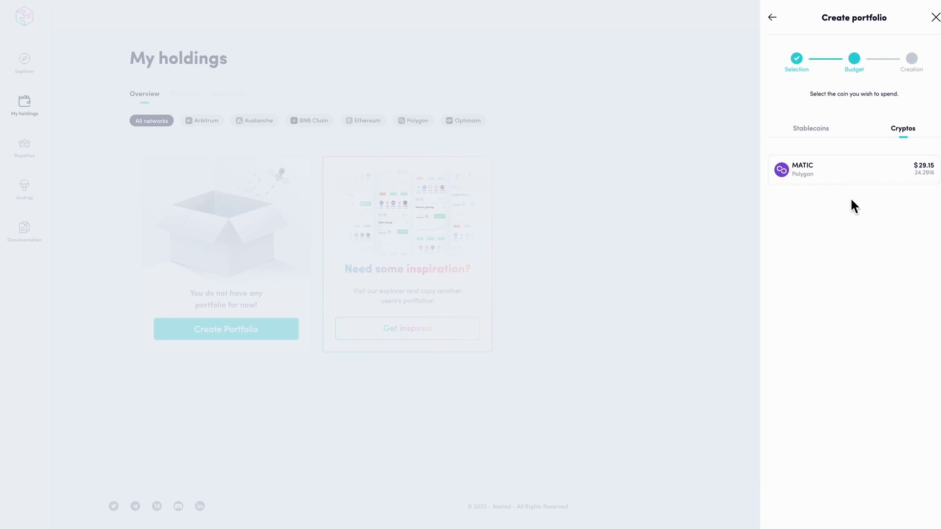
pyautogui.click(825, 146)
pyautogui.click(834, 183)
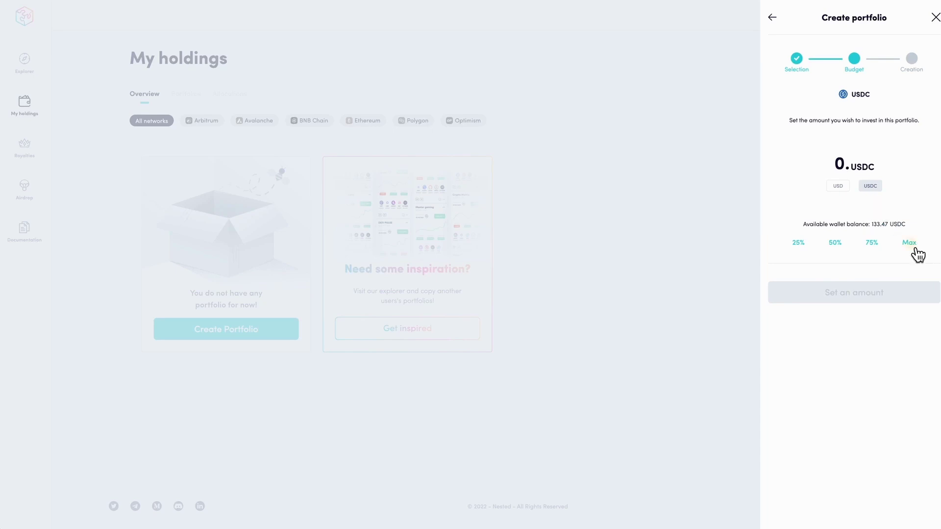
pyautogui.click(911, 245)
pyautogui.click(827, 296)
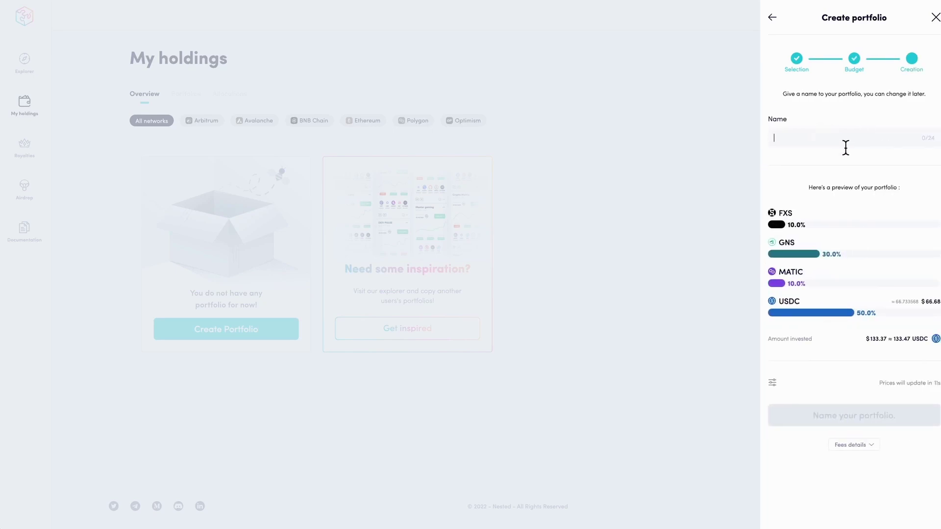
# - Name the portfolio "Test per MDC" and show its fee details
pyautogui.write('Test per MDC')
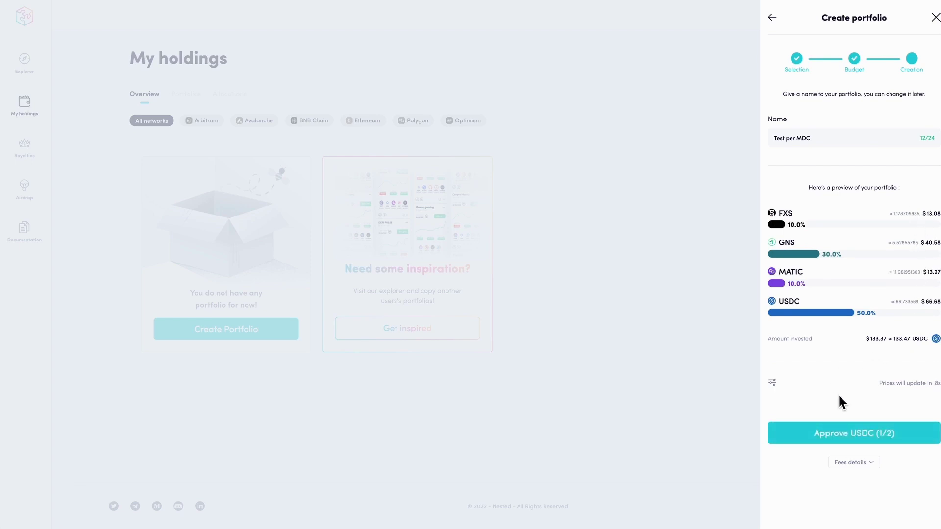
pyautogui.click(862, 471)
pyautogui.moveTo(806, 482)
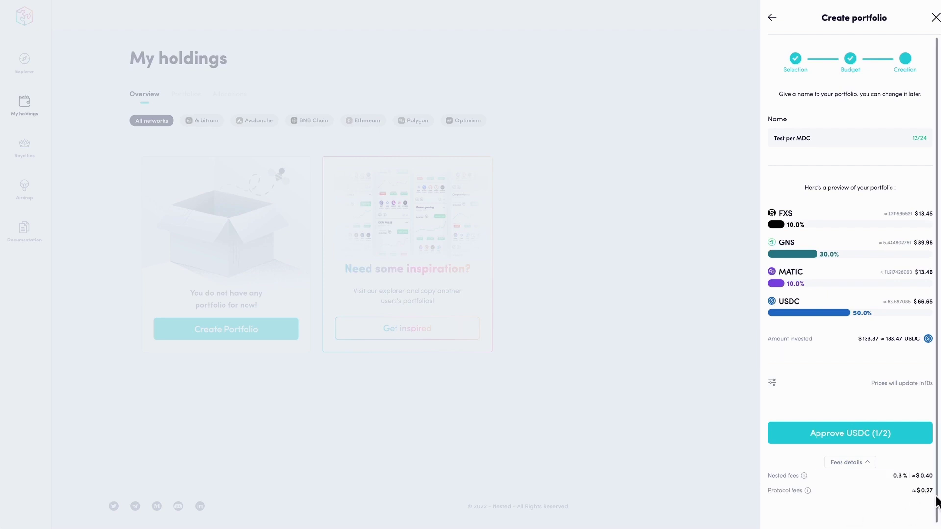
# - Authorize USDC as the deposit currency, create the portfolio and approve the Polygon transaction in the wallet
pyautogui.click(860, 444)
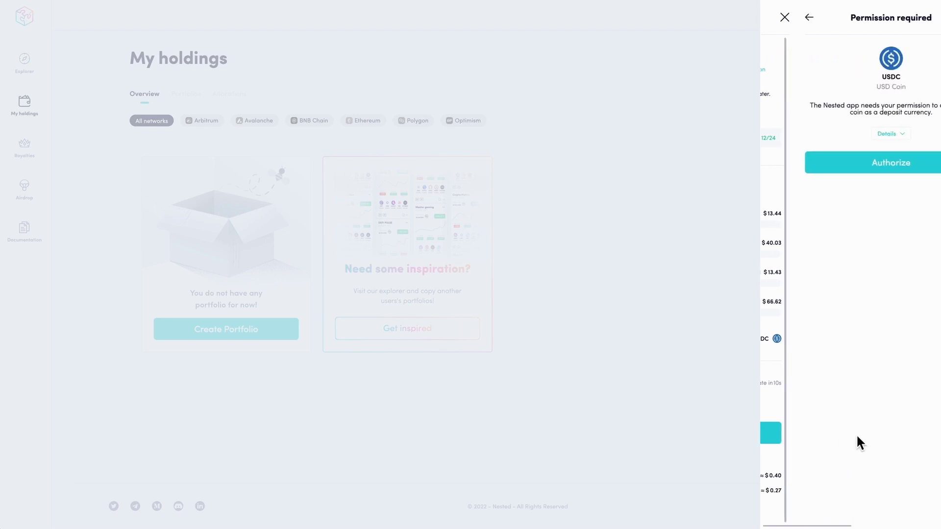
pyautogui.click(865, 169)
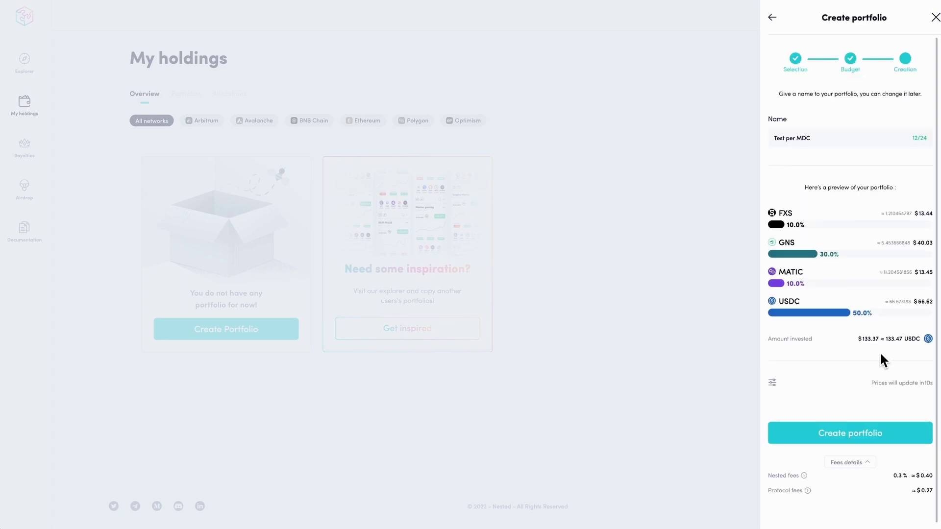
pyautogui.click(859, 435)
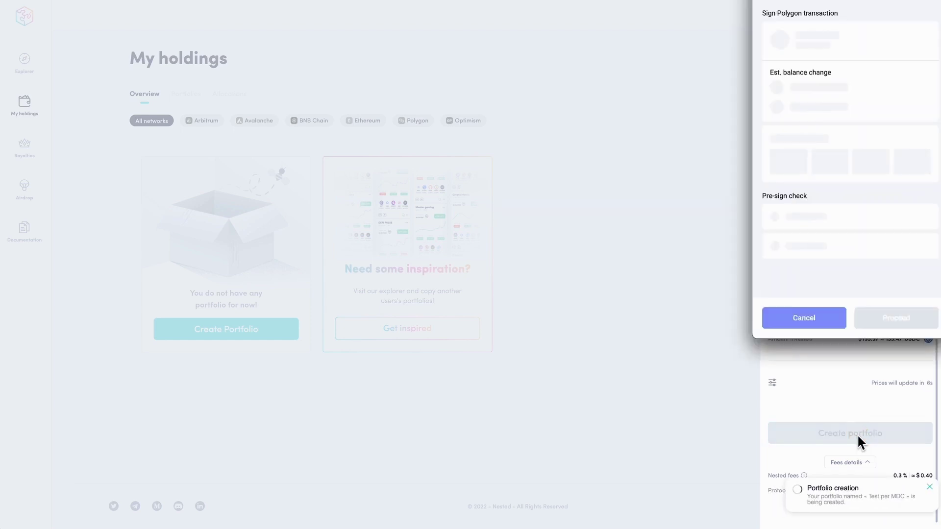
pyautogui.click(900, 324)
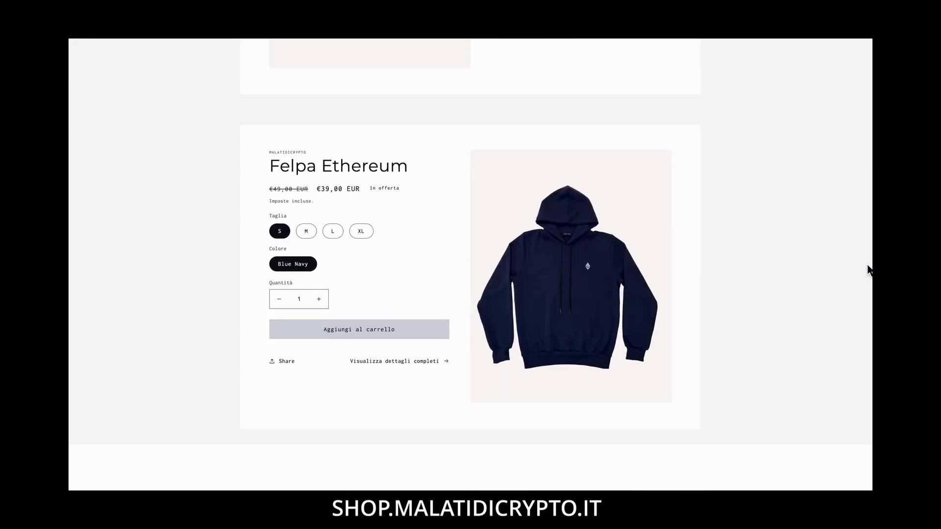
# - Switch to the Malati di Crypto shop and view the full details and second photo of the Felpa Ethereum hoodie
pyautogui.click(408, 368)
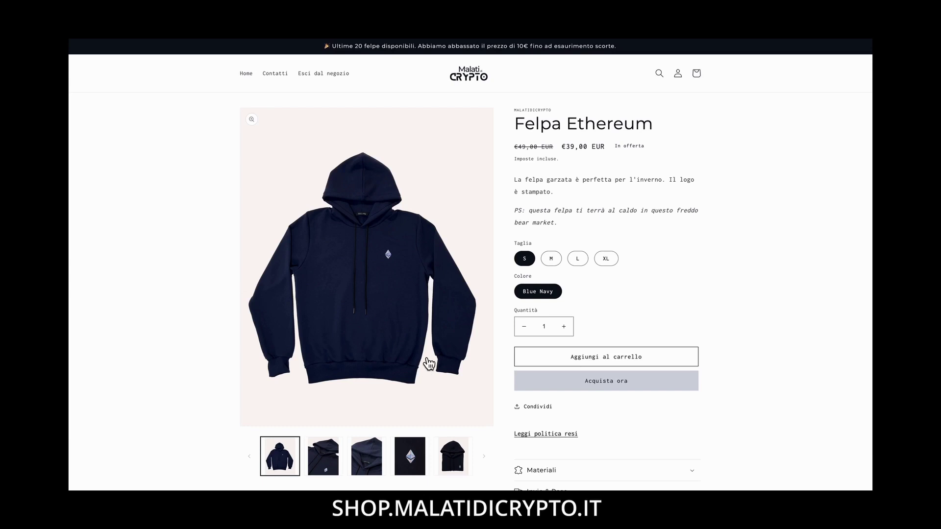
pyautogui.hscroll(1, 429, 364)
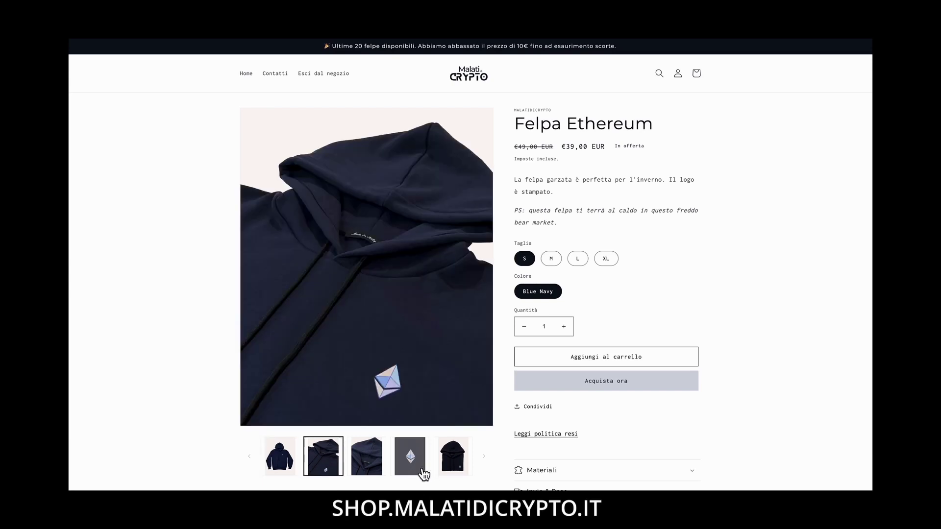
# - View the Ethereum logo photo in the hoodie's product gallery
pyautogui.click(419, 470)
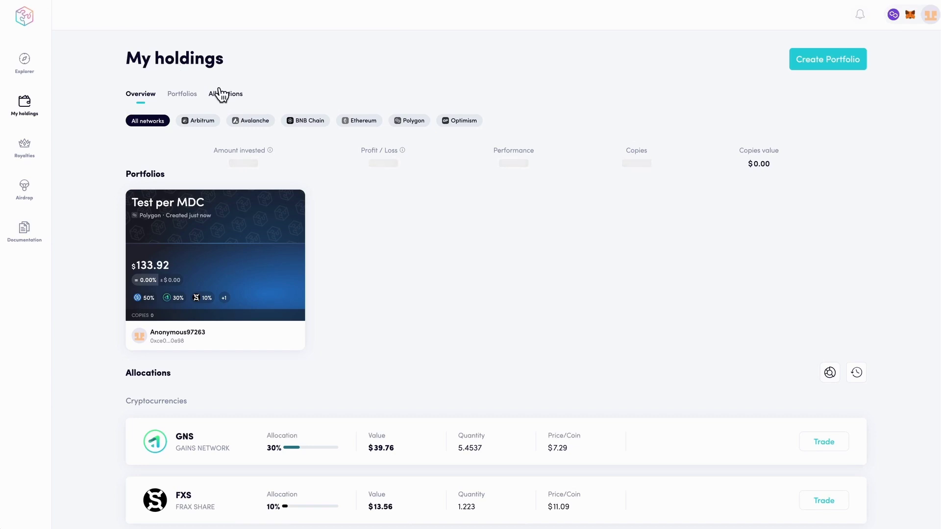
# - Look over the My holdings overview in Nested and open the "Test per MDC" portfolio
pyautogui.scroll(-4, 296, 181)
pyautogui.scroll(4, 401, 218)
pyautogui.click(216, 228)
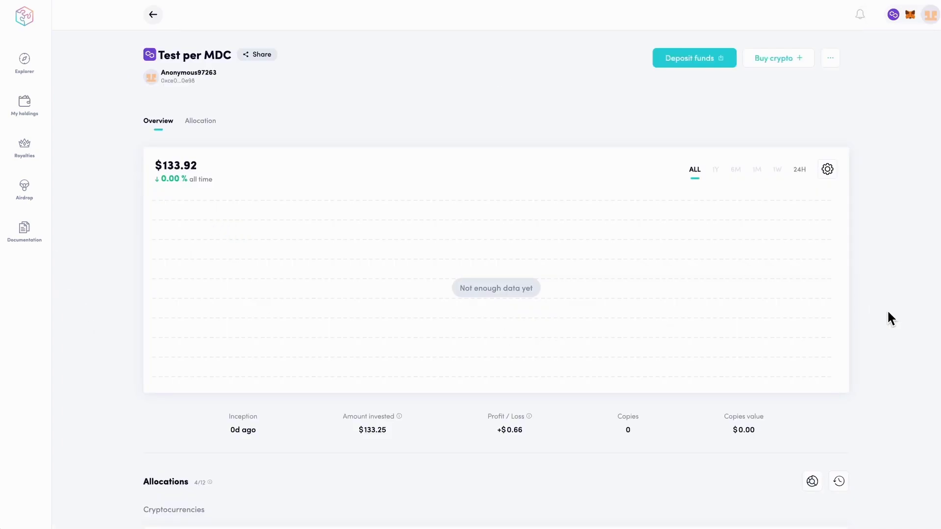
# - Examine the portfolio's allocation chart and sector exposure, plus its transaction history with the creation entry expanded
pyautogui.scroll(-5, 886, 316)
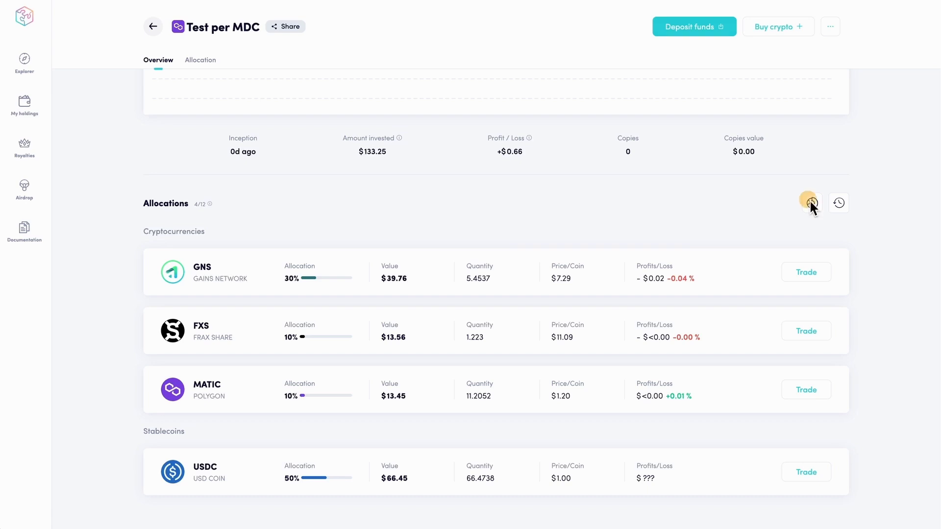
pyautogui.click(811, 203)
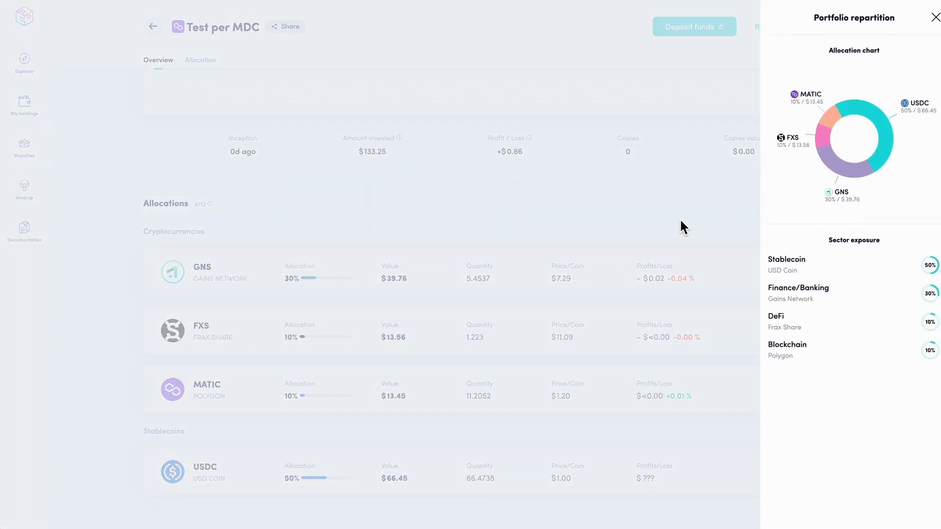
pyautogui.click(718, 263)
pyautogui.click(839, 201)
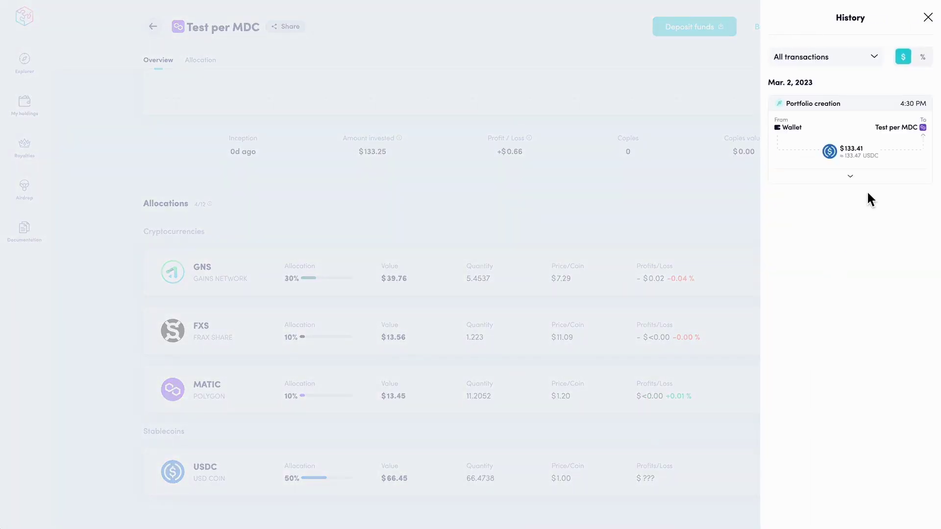
pyautogui.click(855, 175)
pyautogui.click(689, 148)
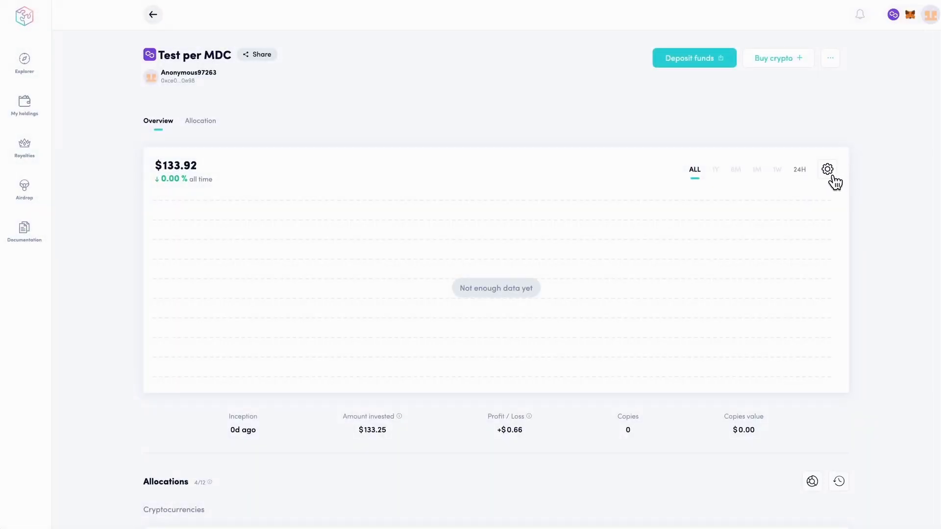
# - Toggle percentage variation for the portfolio performance chart and add BTC as a comparison
pyautogui.click(827, 170)
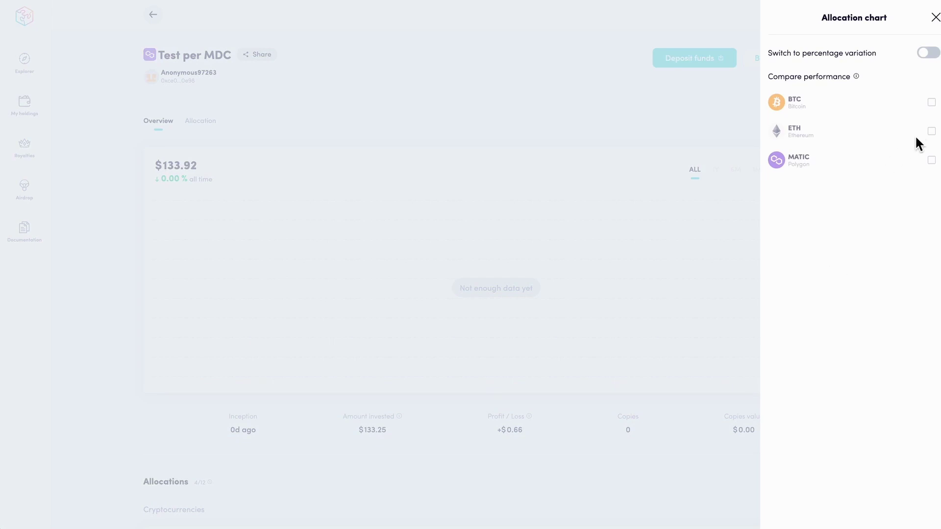
pyautogui.click(926, 54)
pyautogui.click(931, 102)
pyautogui.click(691, 118)
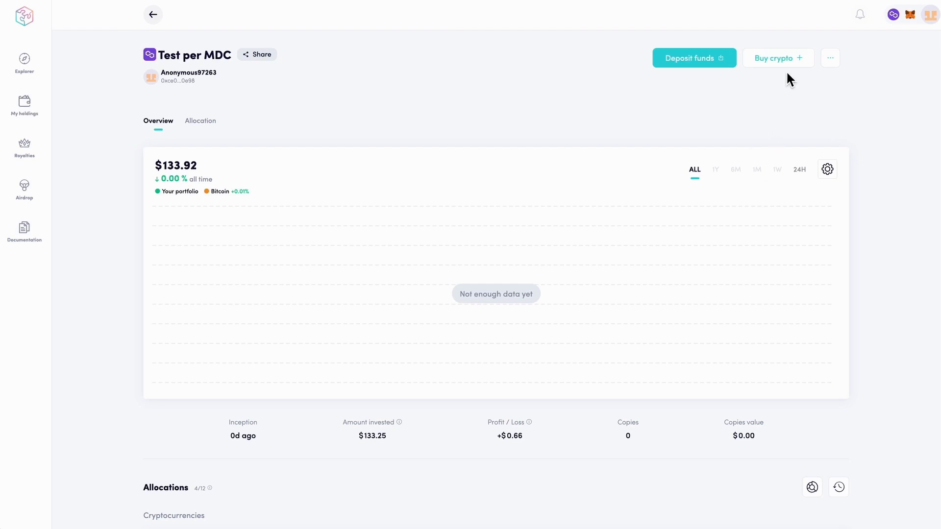
# - Try rebalancing the allocations with USDC at 72% and GNS at 58%, resetting them to default and leaving without applying
pyautogui.click(832, 61)
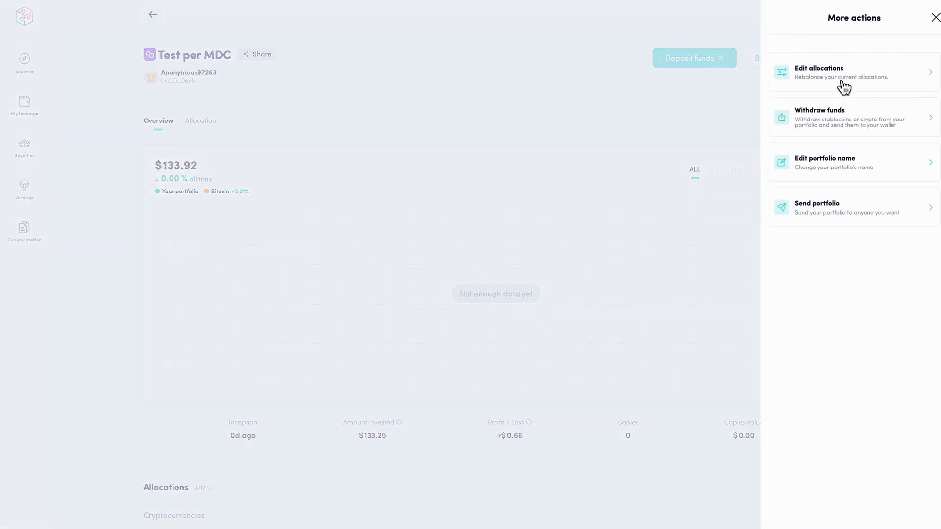
pyautogui.click(868, 86)
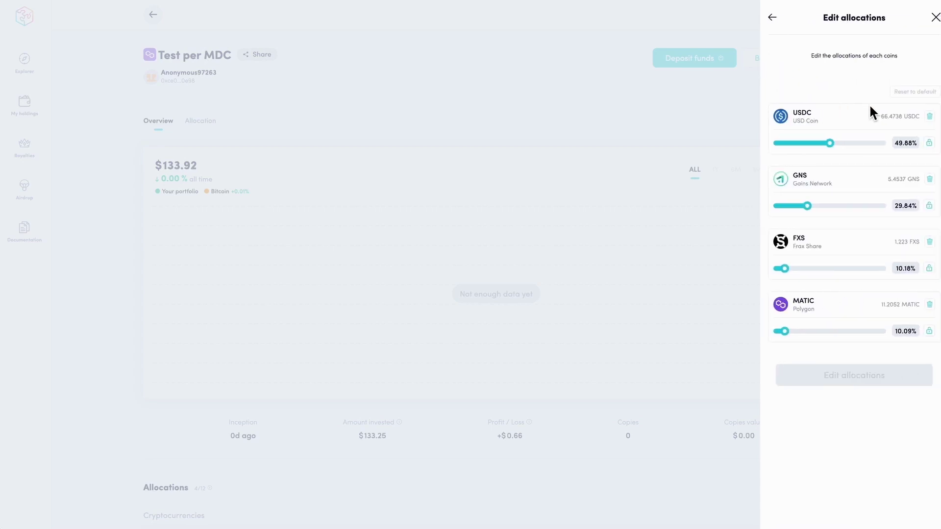
pyautogui.moveTo(831, 148); pyautogui.dragTo(855, 154)
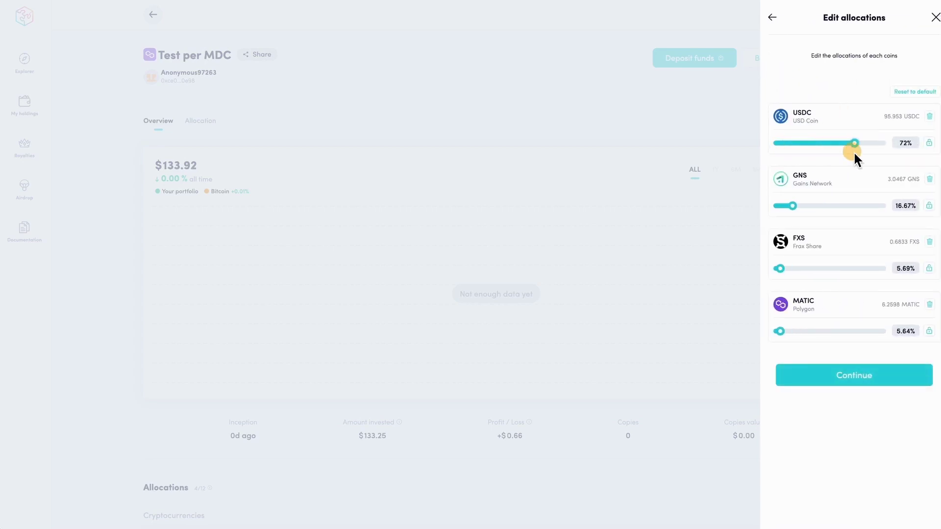
pyautogui.moveTo(847, 206); pyautogui.dragTo(840, 209)
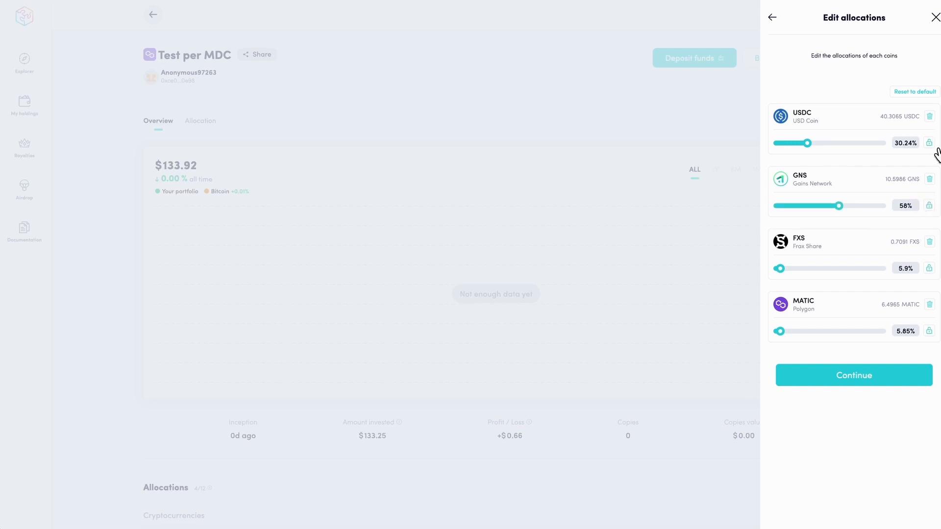
pyautogui.click(807, 206)
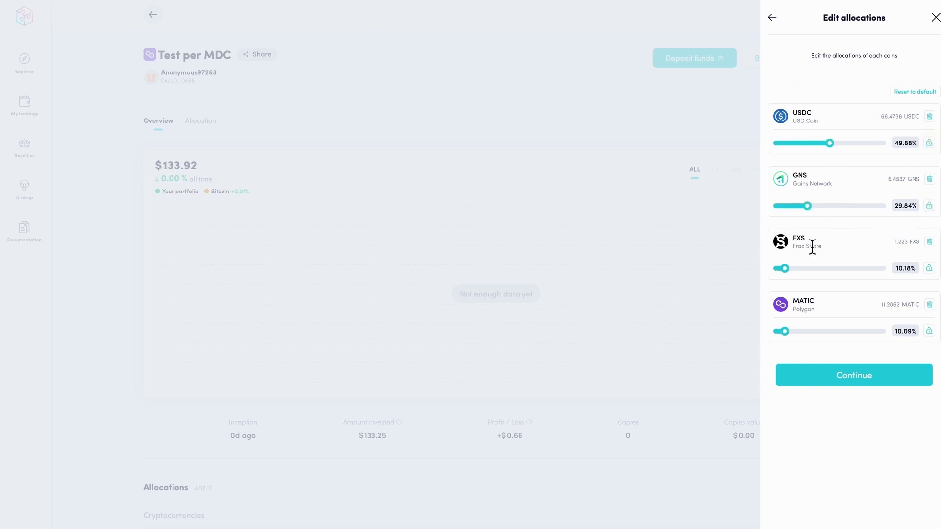
pyautogui.click(775, 20)
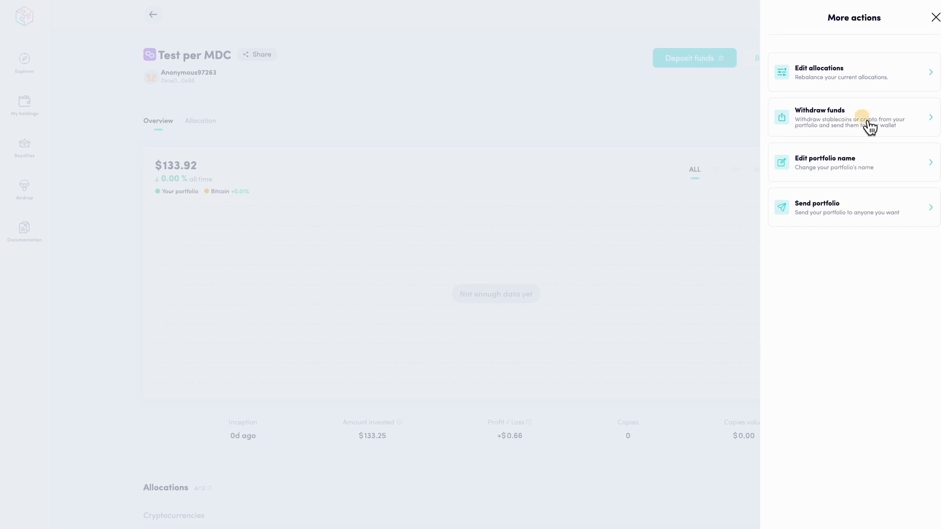
# - Try a simple withdrawal of 50% of the GNS balance to the wallet, backing out before confirming
pyautogui.click(870, 128)
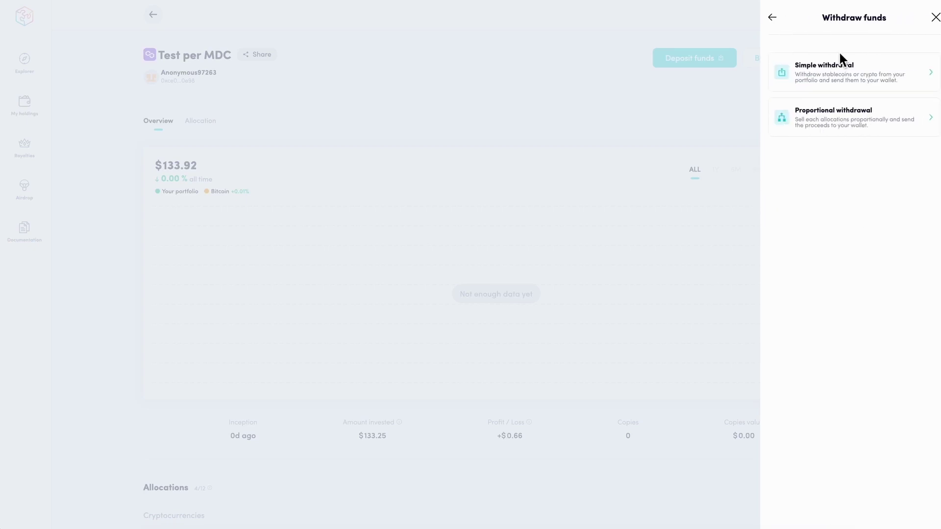
pyautogui.click(853, 82)
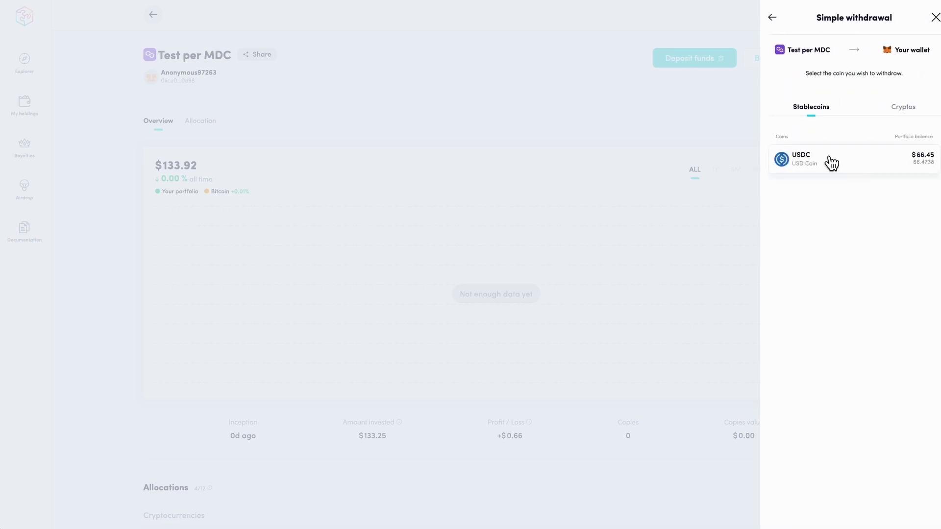
pyautogui.click(904, 110)
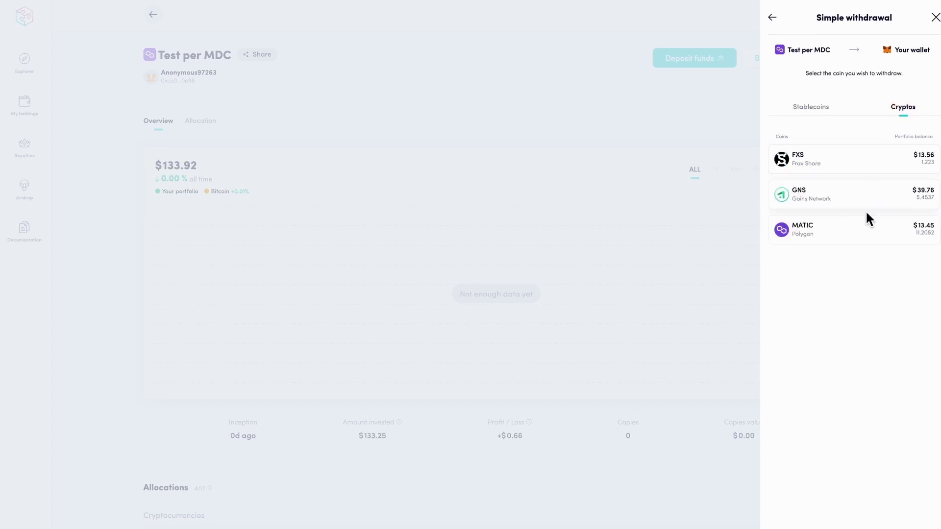
pyautogui.click(827, 201)
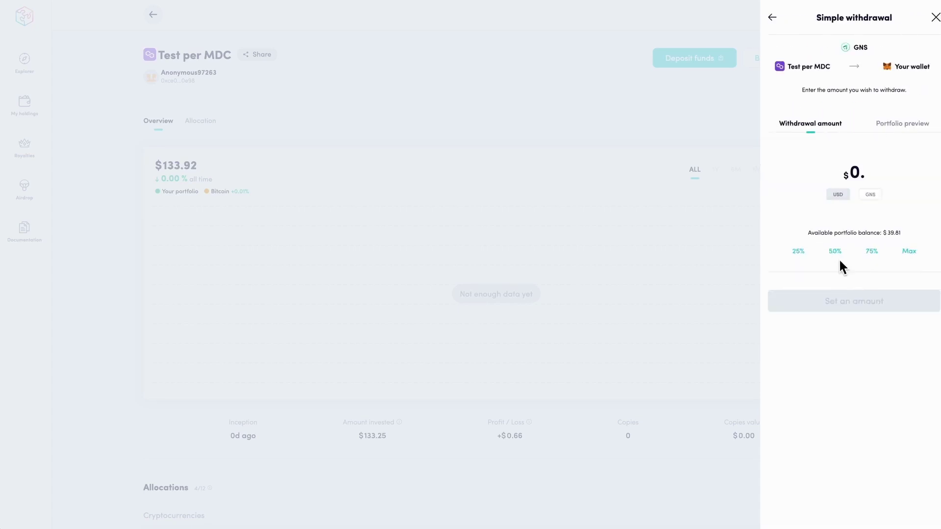
pyautogui.click(845, 253)
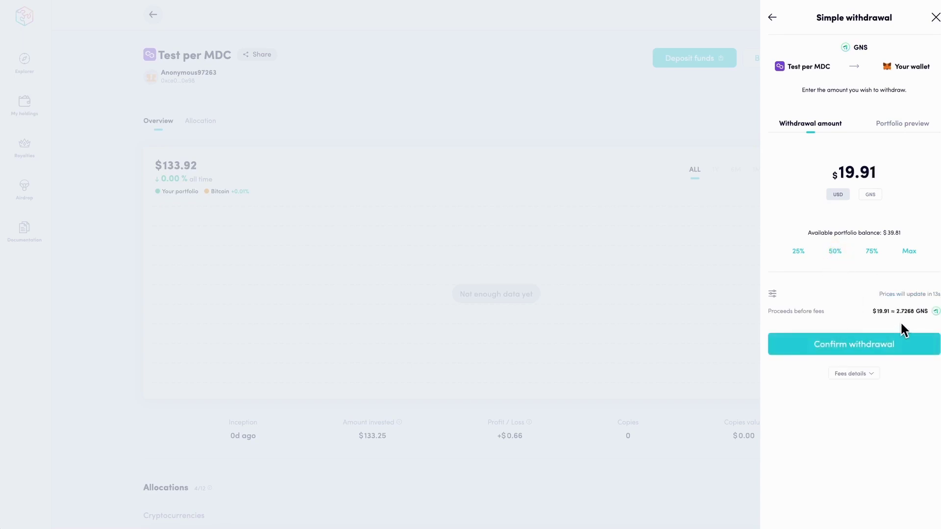
pyautogui.click(774, 20)
pyautogui.click(780, 24)
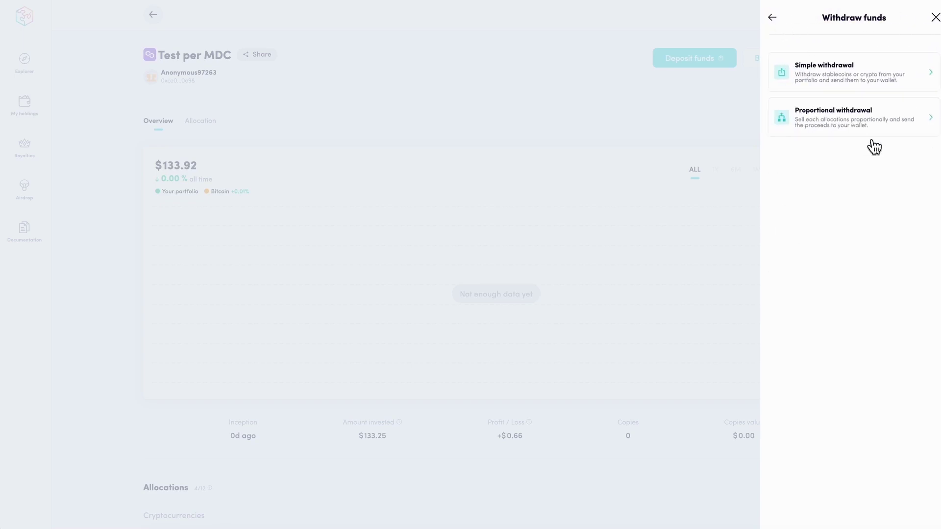
# - Set up a proportional withdrawal of the maximum balance in USDC and acknowledge that it deletes the portfolio
pyautogui.click(850, 126)
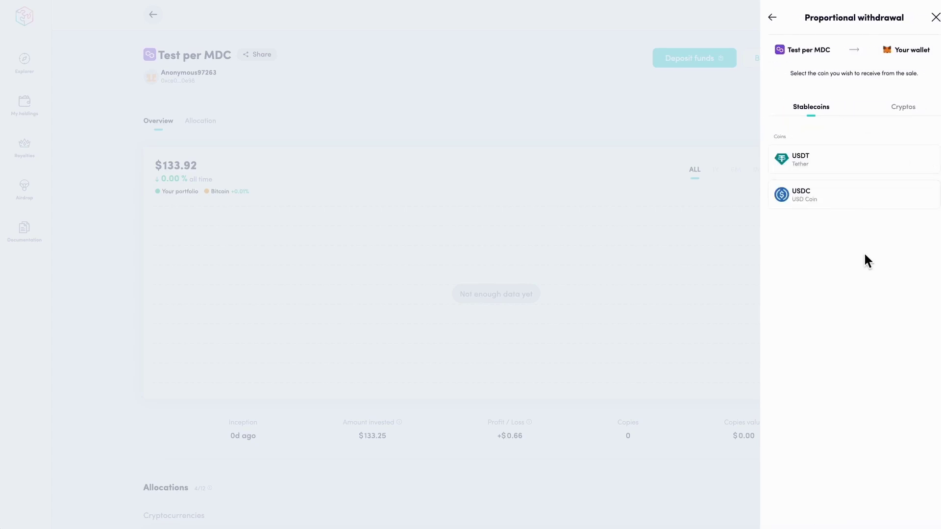
pyautogui.click(851, 200)
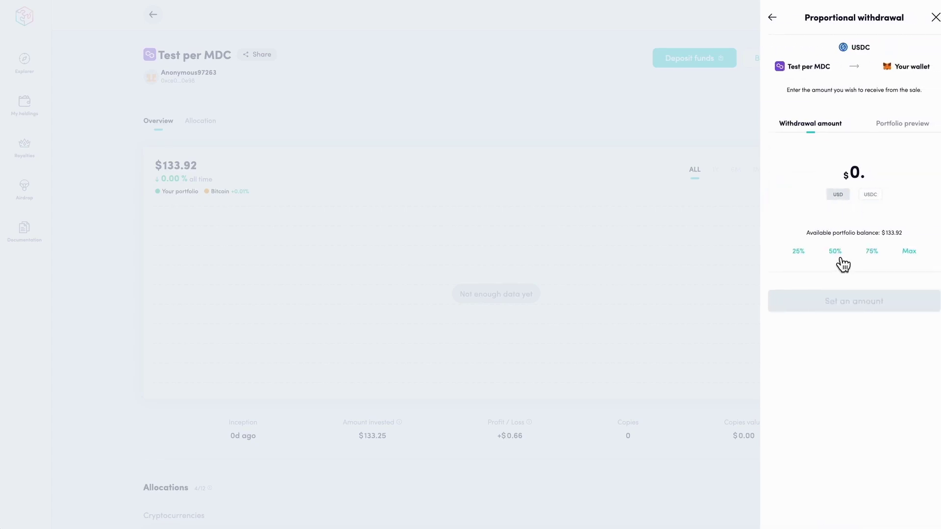
pyautogui.click(836, 252)
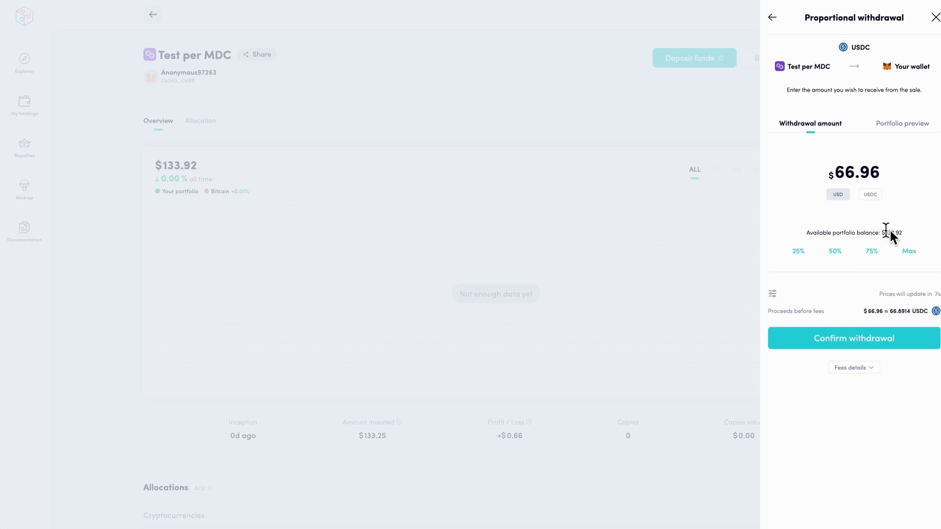
pyautogui.click(913, 257)
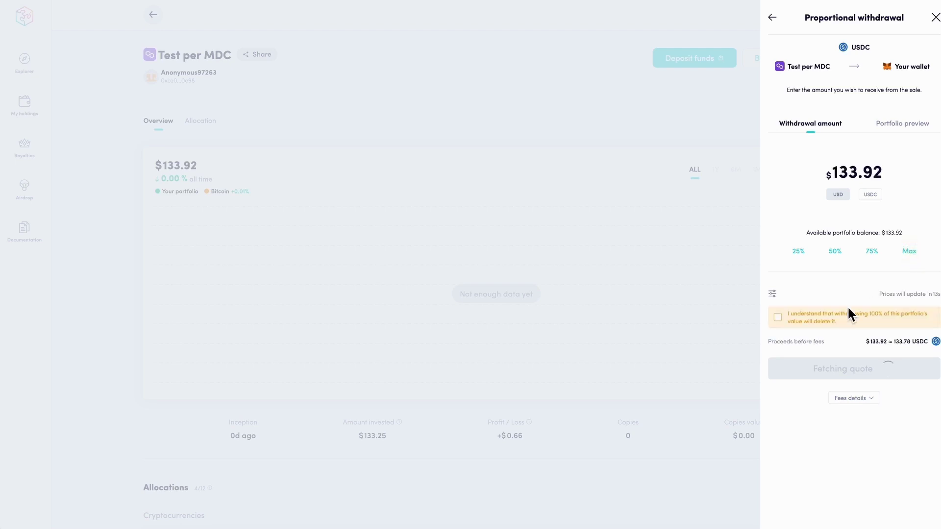
pyautogui.click(779, 319)
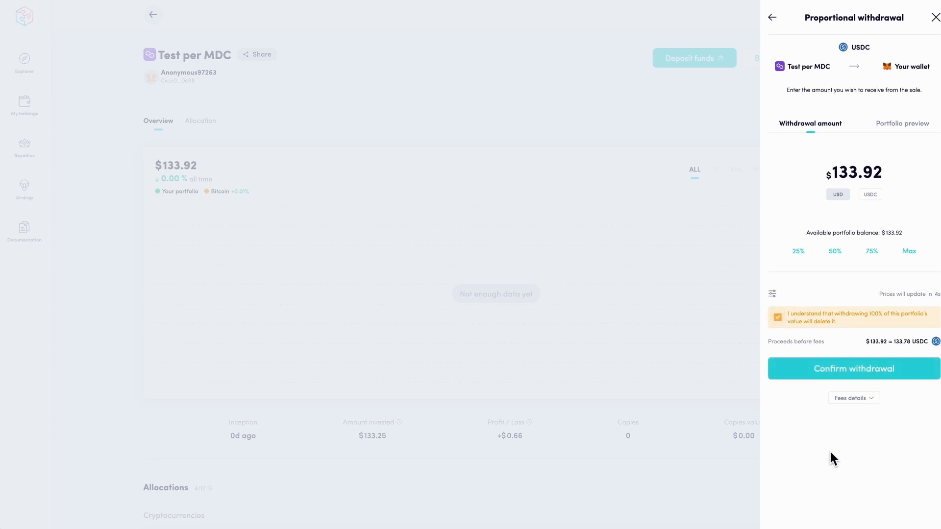
# - Examine the fee details of the proportional withdrawal and return to the portfolio actions without confirming
pyautogui.click(873, 396)
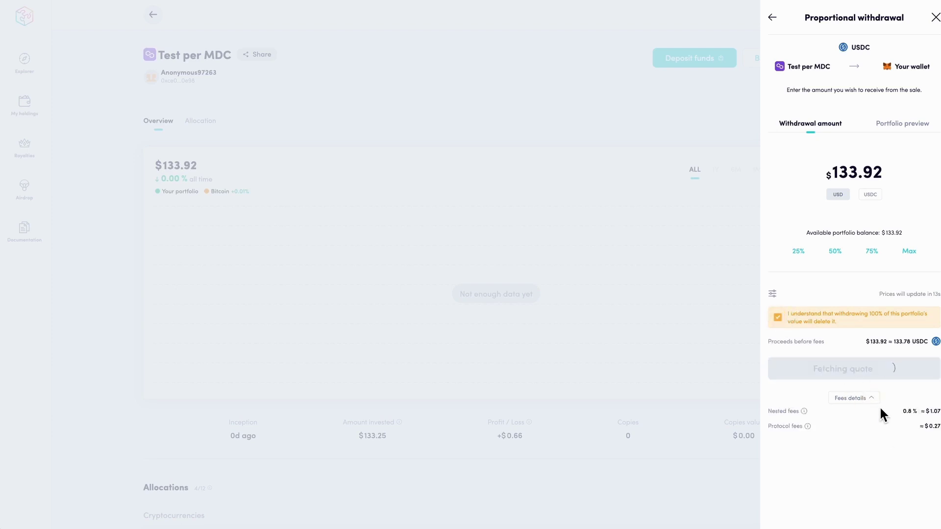
pyautogui.doubleClick(907, 412)
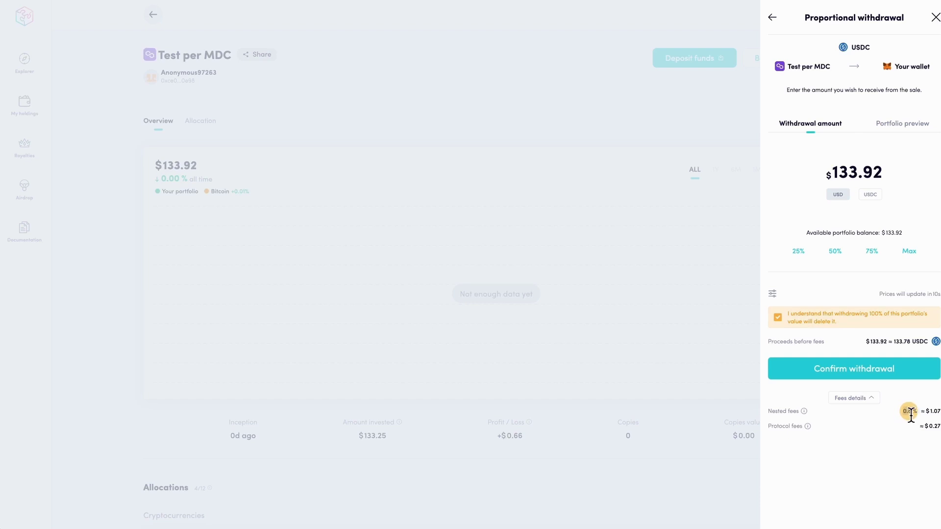
pyautogui.click(925, 488)
pyautogui.click(774, 18)
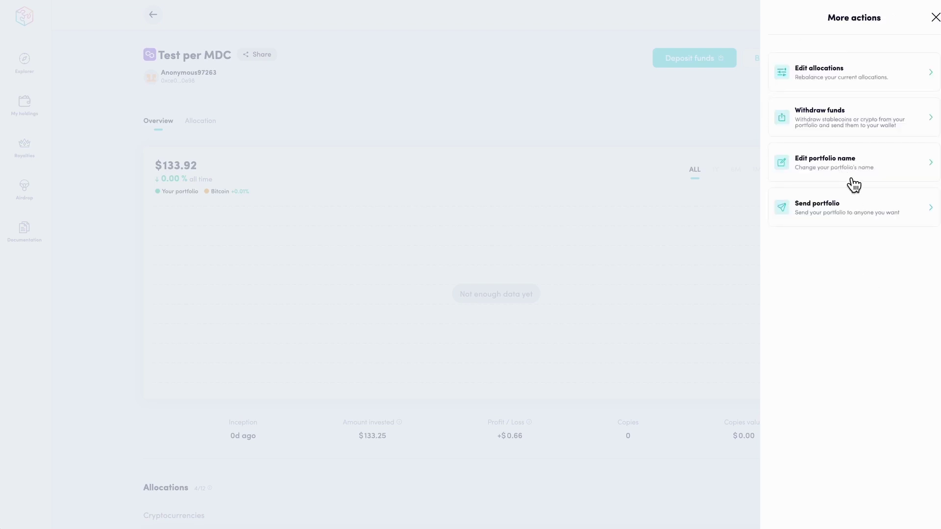
# - Examine the form for sending the portfolio to another Polygon wallet and return to the portfolio overview
pyautogui.click(869, 218)
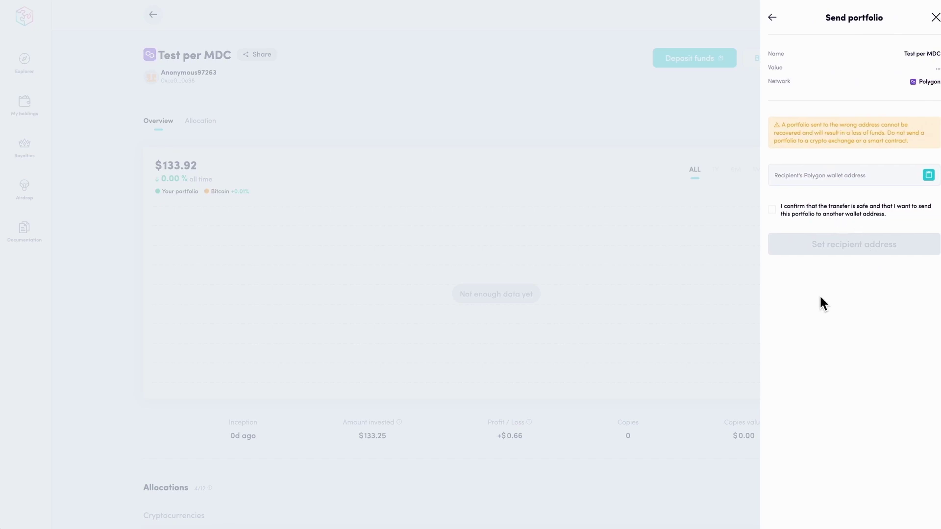
pyautogui.click(814, 210)
pyautogui.click(773, 17)
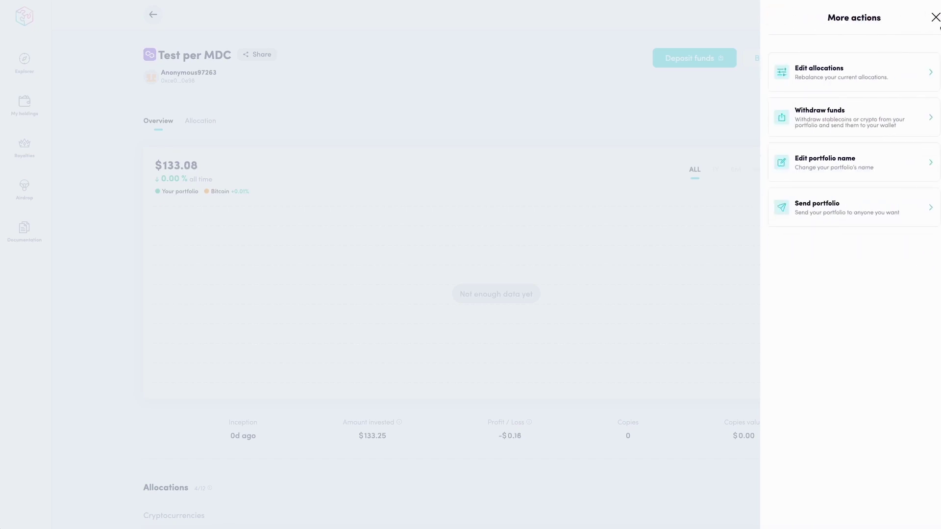
pyautogui.click(933, 17)
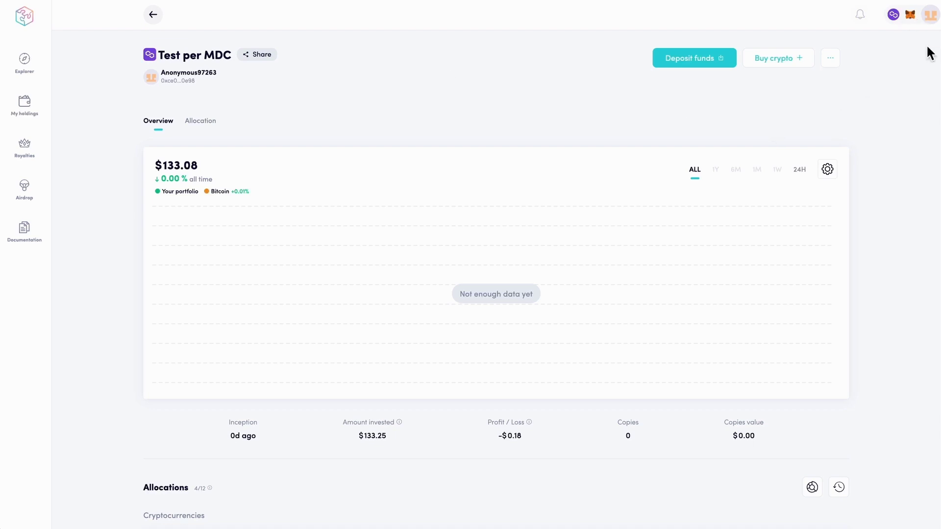
# - Open the account's Telegram notification settings and start the Nested Telegram bot
pyautogui.click(933, 22)
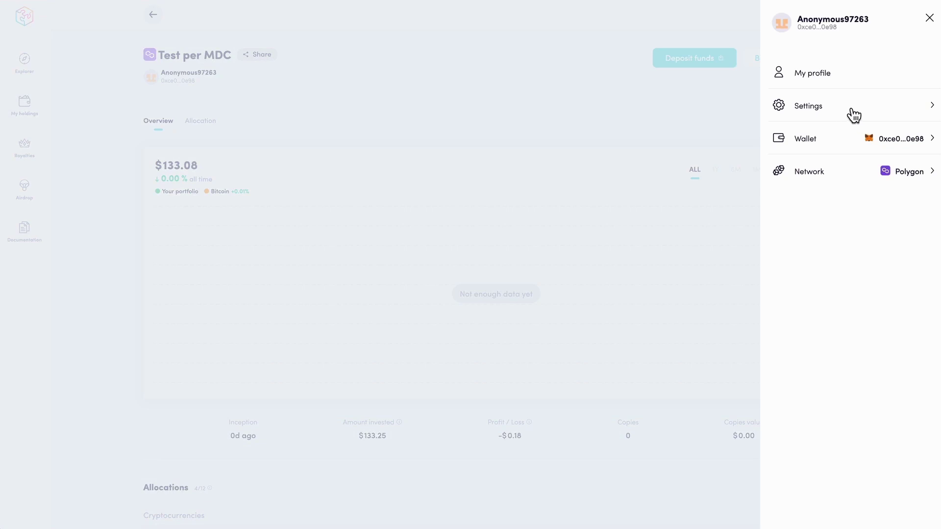
pyautogui.click(807, 116)
pyautogui.click(833, 146)
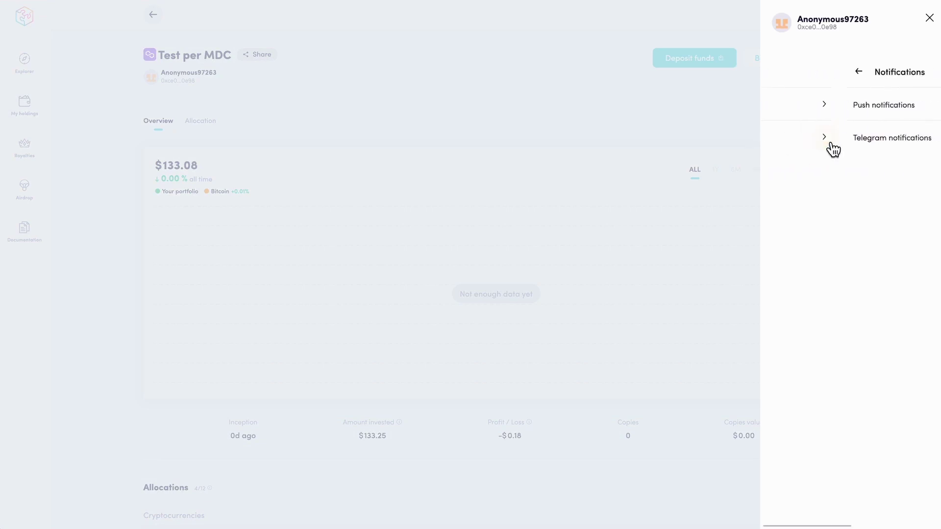
pyautogui.click(880, 138)
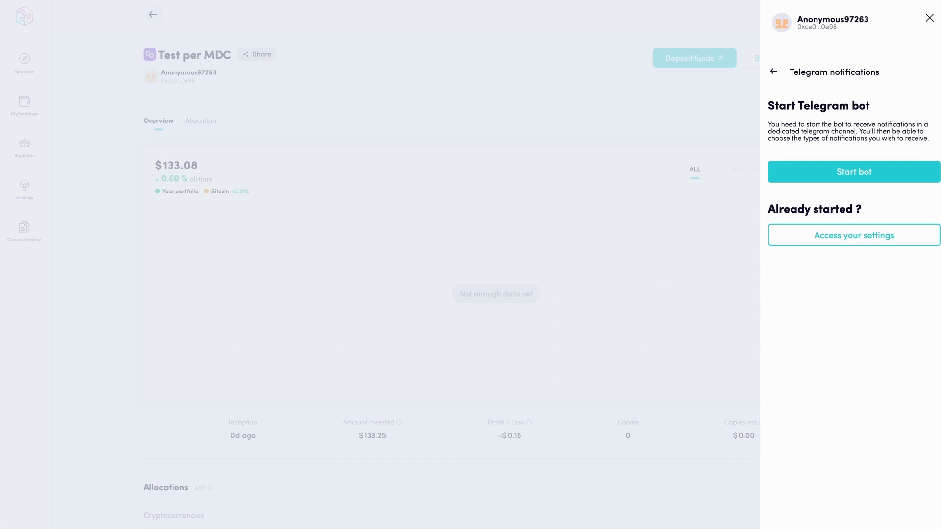
pyautogui.click(855, 172)
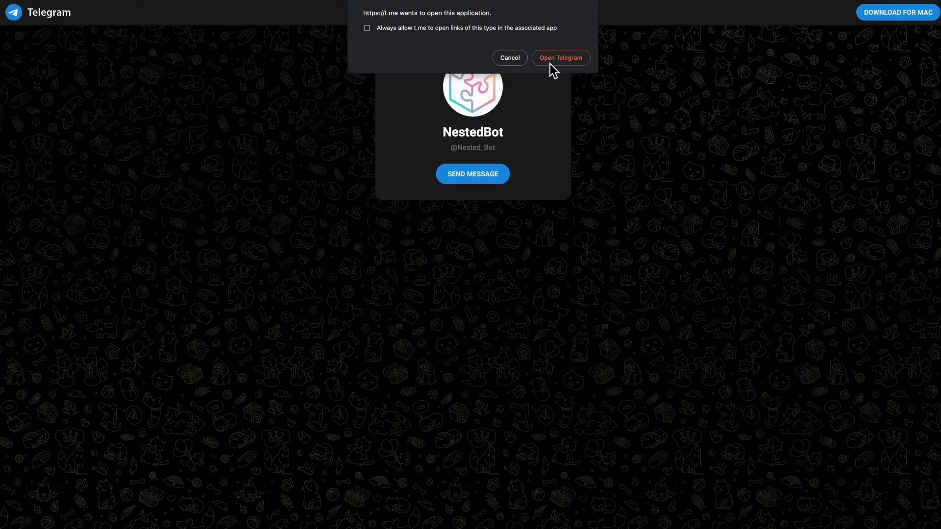
# - Switch to Telegram and start the NestedBot chat, and return from Nested's Telegram notification settings to the account menu
pyautogui.click(555, 59)
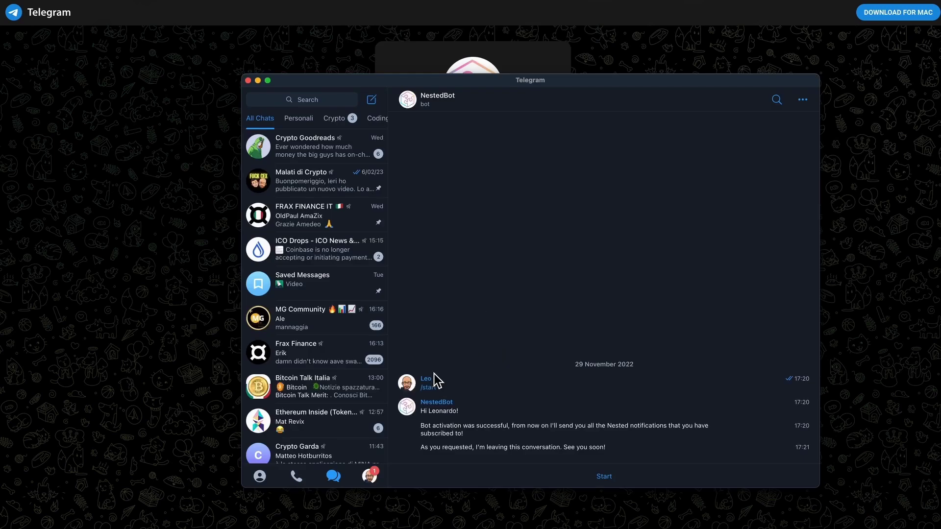
pyautogui.click(603, 475)
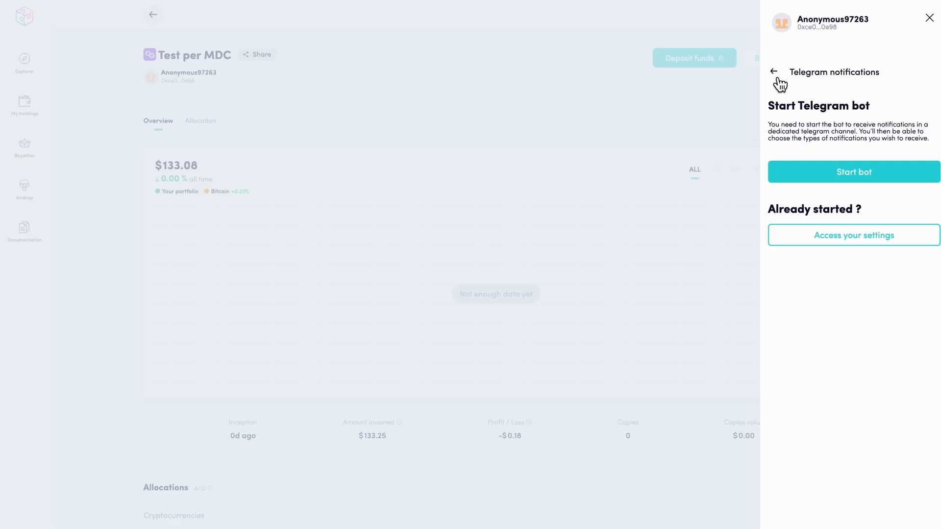
pyautogui.click(779, 72)
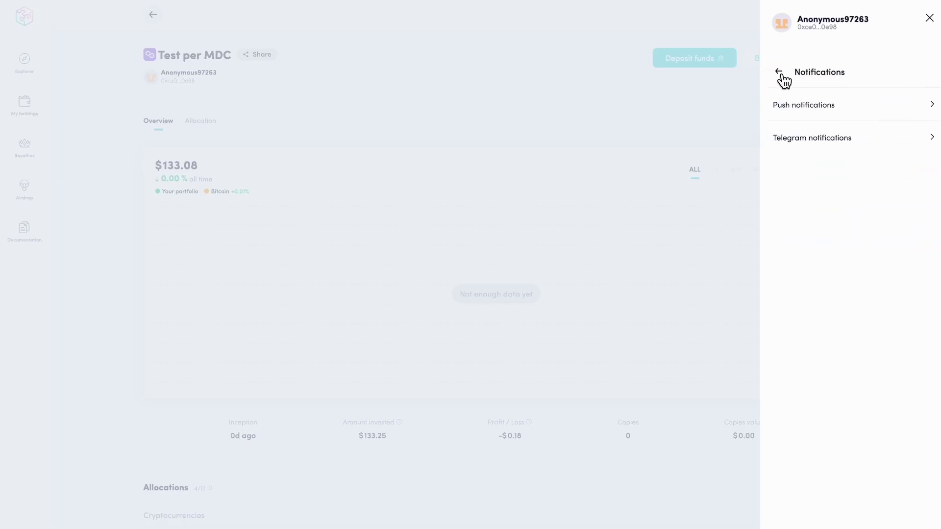
pyautogui.click(781, 74)
pyautogui.click(827, 106)
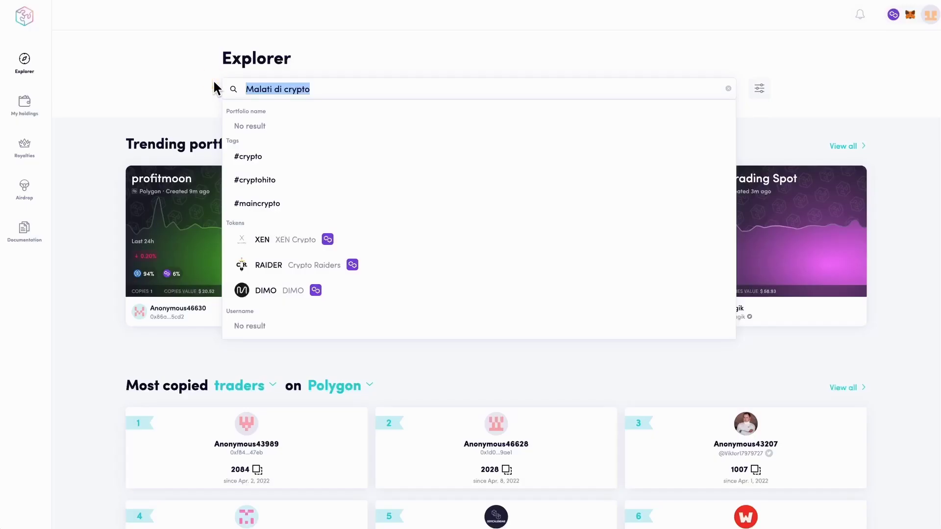
# - Replace the Explorer search with "malatidicrypto" and open the matching user profile
pyautogui.press('BackSpace')
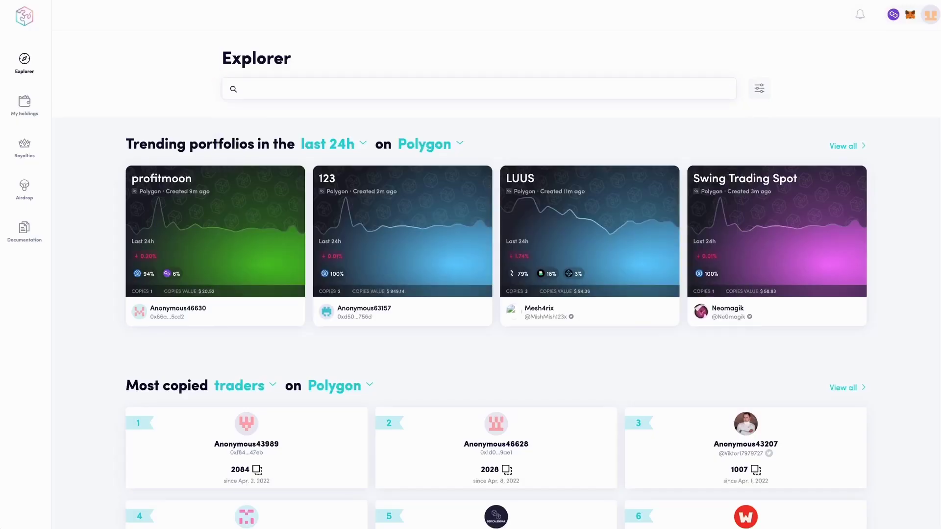
pyautogui.write('malatidicrypto')
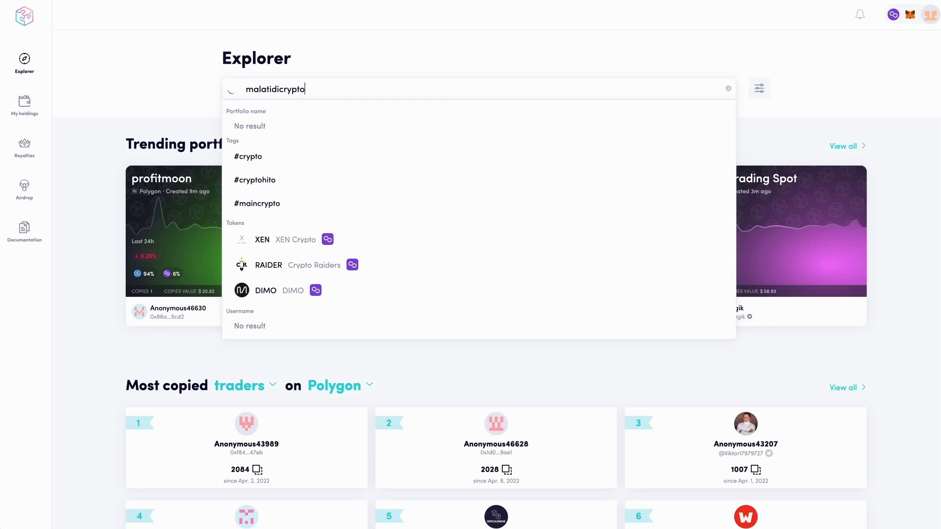
pyautogui.click(277, 268)
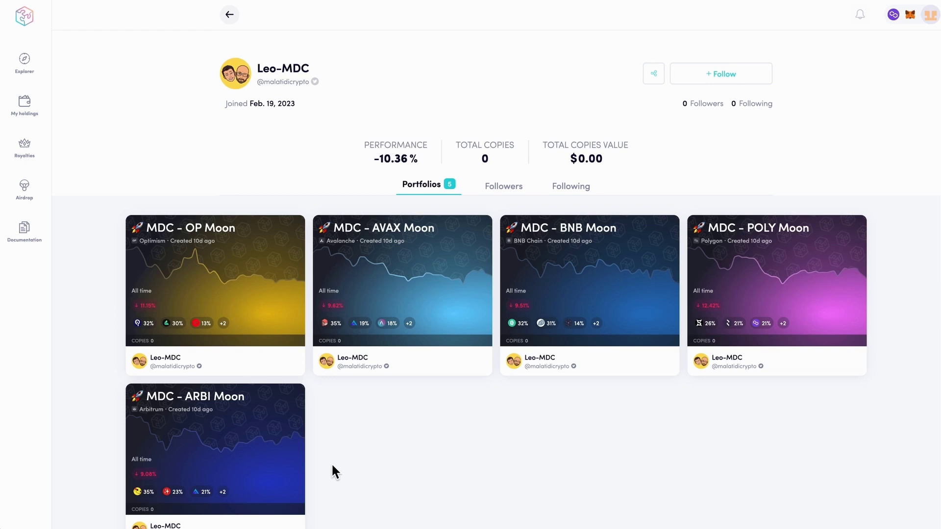
# - Look through the profile's portfolios and open the Polygon portfolio MDC - POLY Moon
pyautogui.scroll(-1, 332, 470)
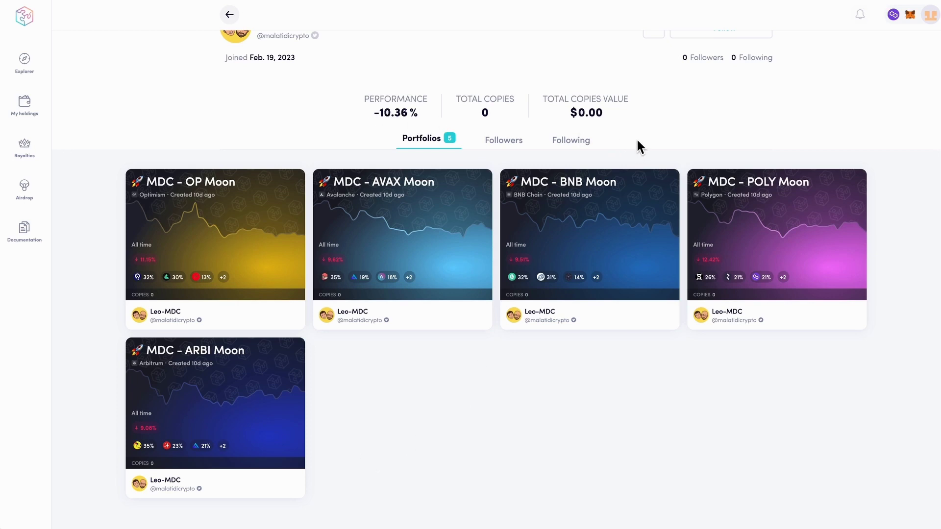
pyautogui.scroll(1, 366, 104)
pyautogui.scroll(-1, 235, 336)
pyautogui.click(839, 227)
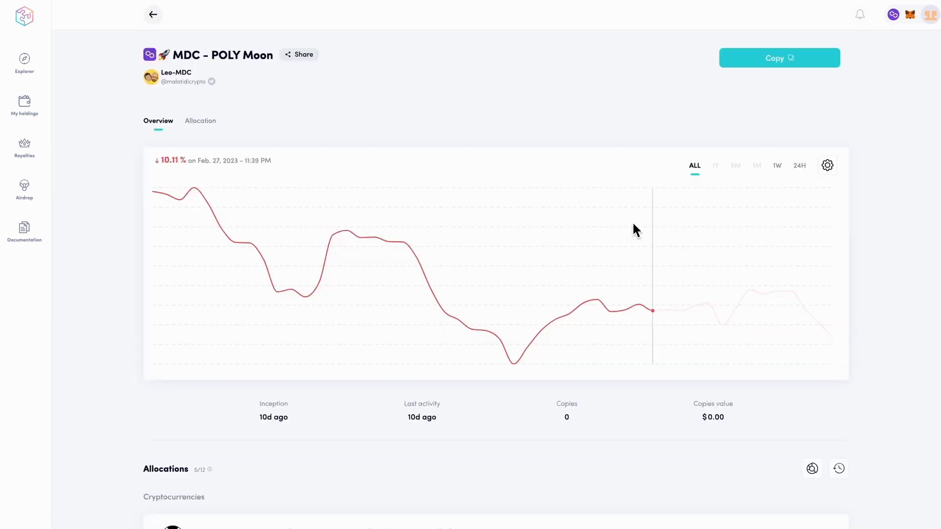
# - Copy the MDC - POLY Moon portfolio with the maximum USDT balance of $8.01, approving the USDT and confirming the copy
pyautogui.click(780, 61)
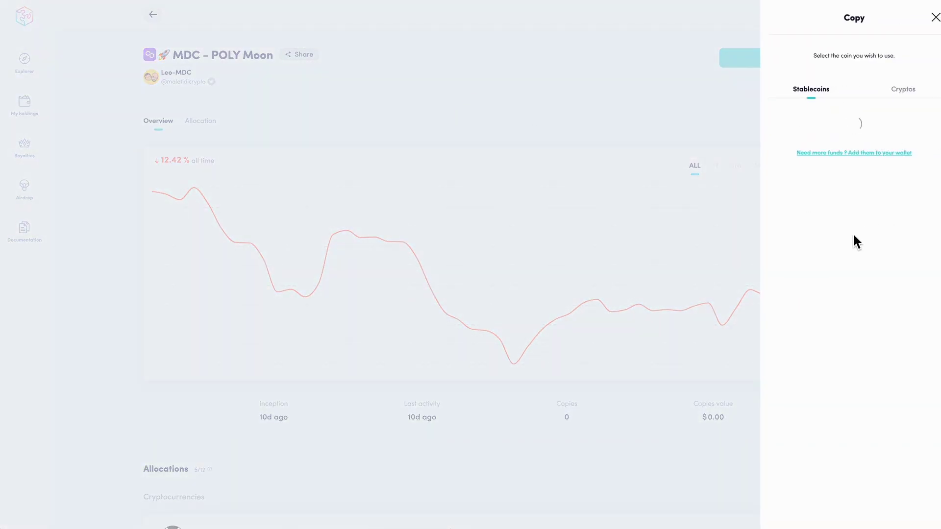
pyautogui.click(841, 147)
pyautogui.click(910, 236)
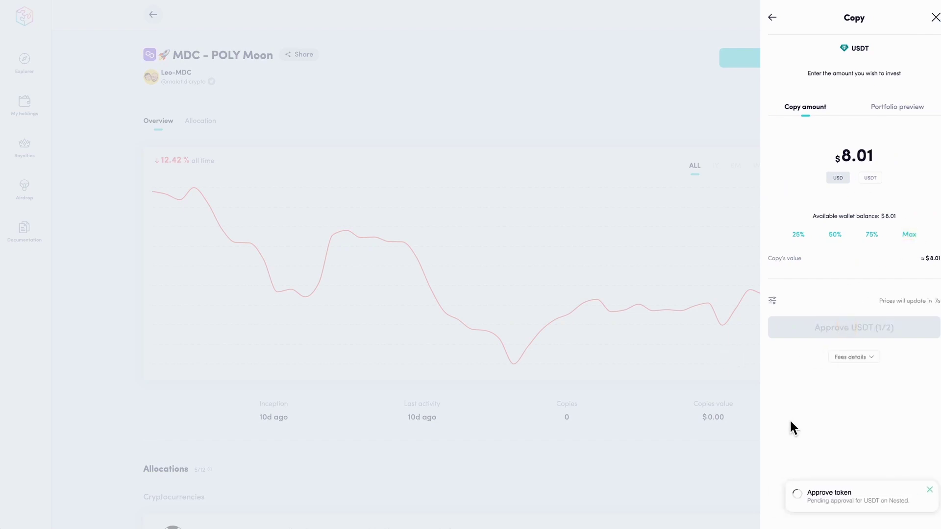
pyautogui.click(879, 324)
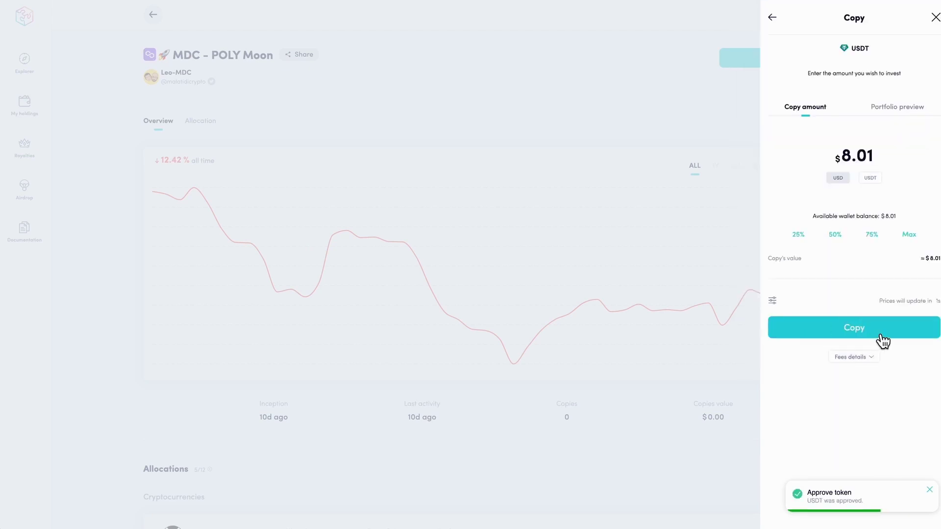
pyautogui.click(879, 334)
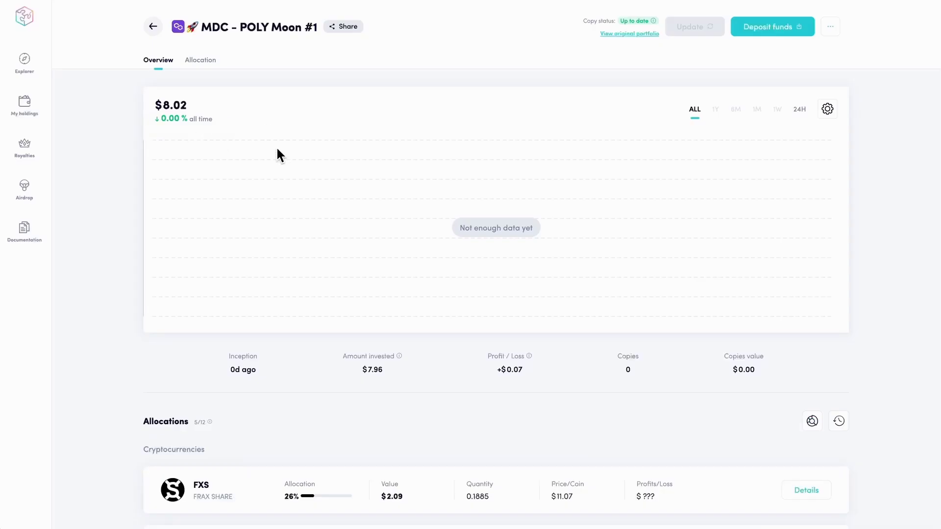
# - Examine the copied portfolio's overview, allocations and additional actions without choosing any of them
pyautogui.scroll(-7, 281, 169)
pyautogui.scroll(8, 286, 184)
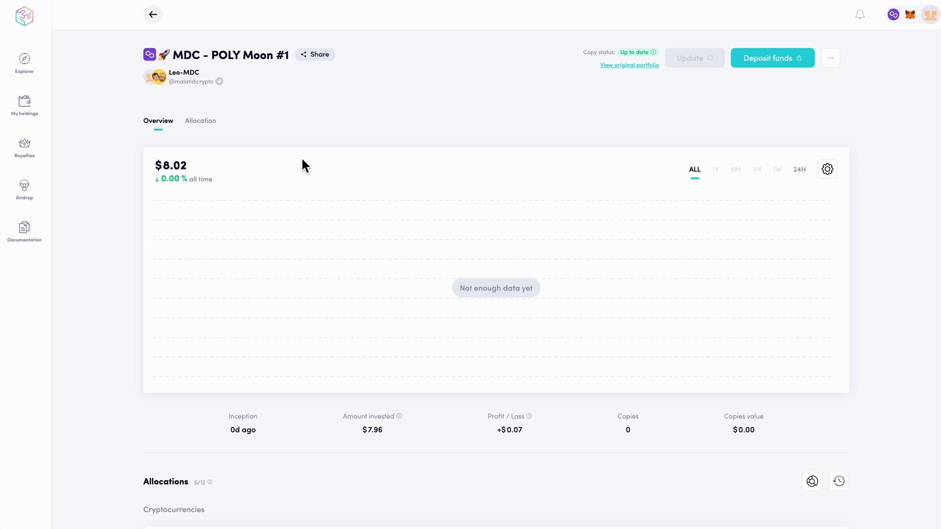
pyautogui.click(824, 63)
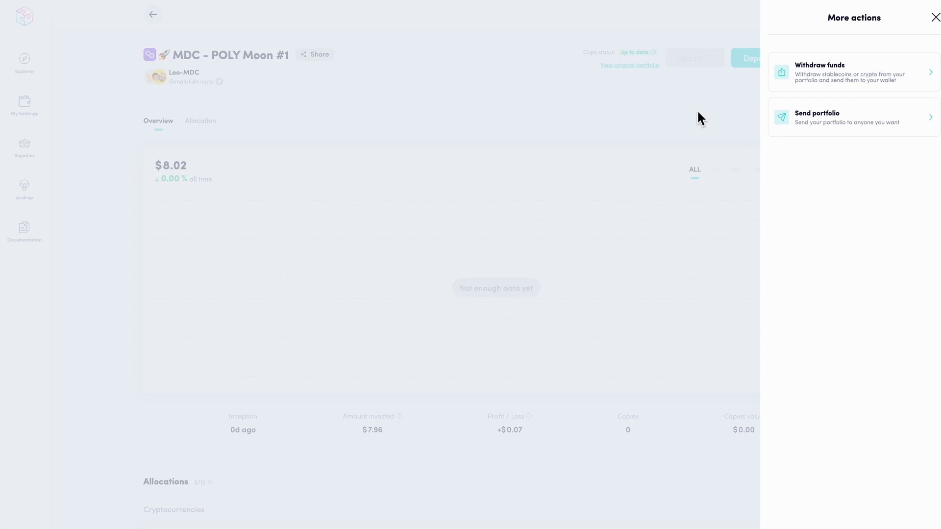
pyautogui.click(697, 110)
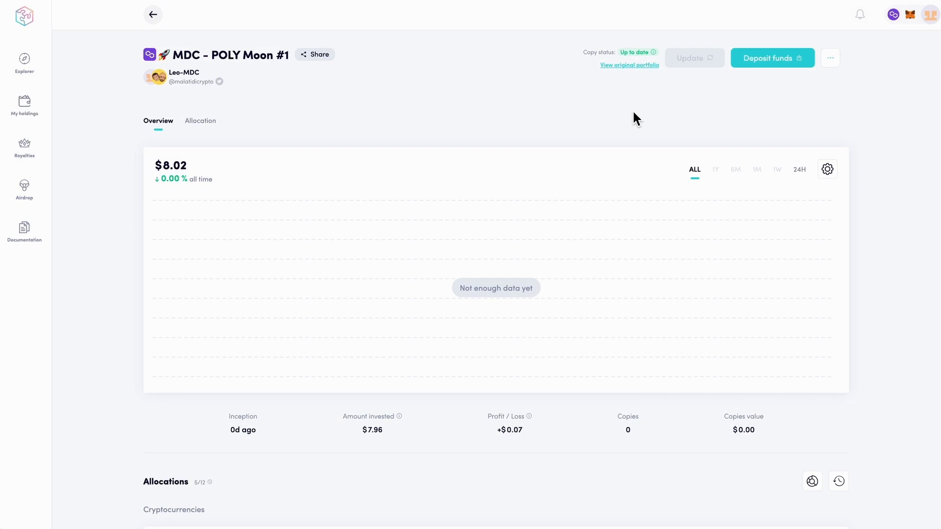
# - Examine the Royalties and Airdrop pages and open the Nested documentation
pyautogui.click(34, 153)
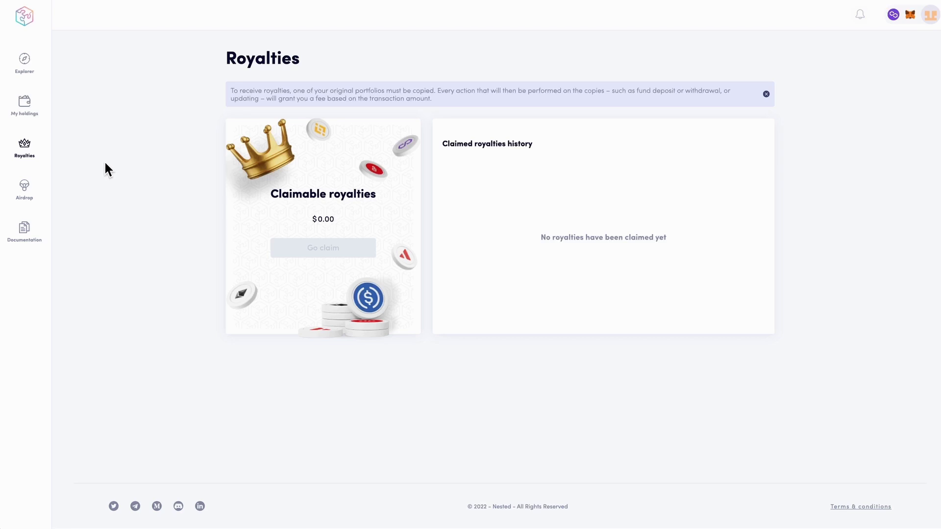
pyautogui.click(42, 205)
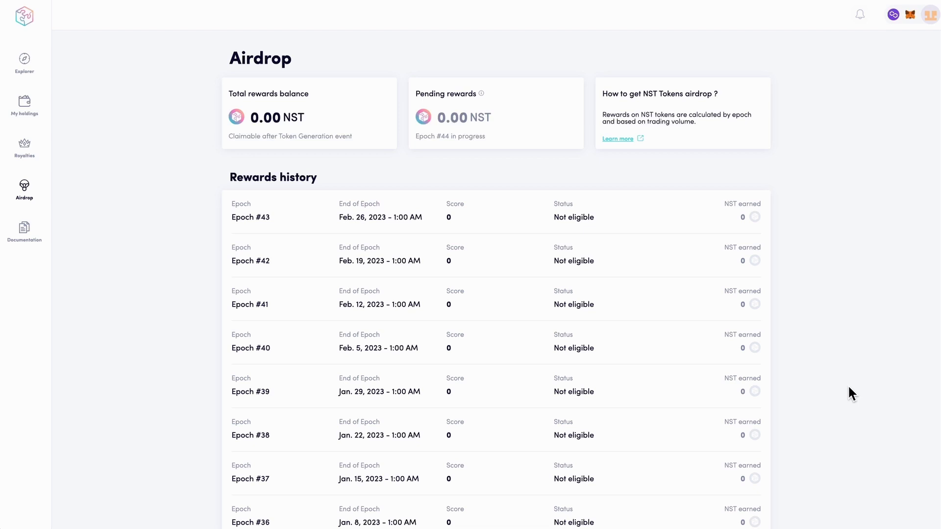
pyautogui.click(25, 231)
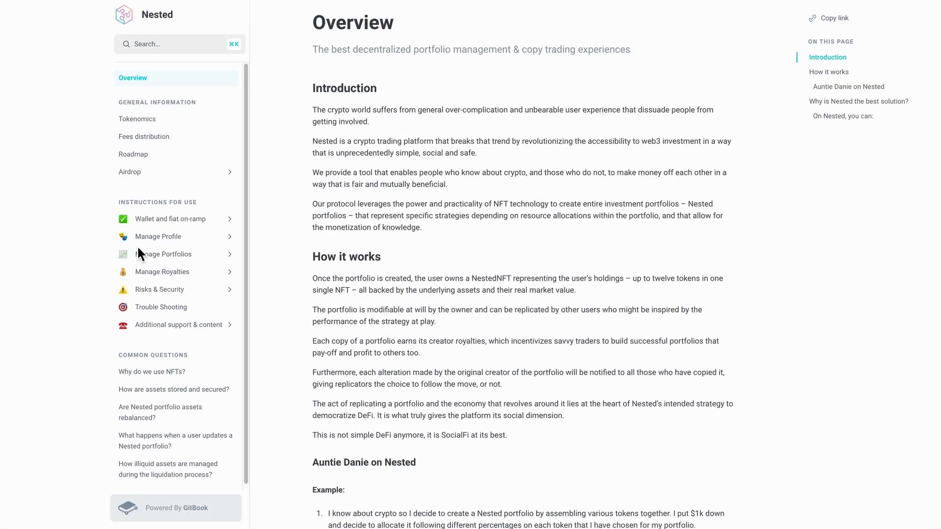
# - Open the documentation's Tokenomics page and read the NST token details, highlighting the total supply
pyautogui.click(130, 120)
pyautogui.scroll(-3, 809, 272)
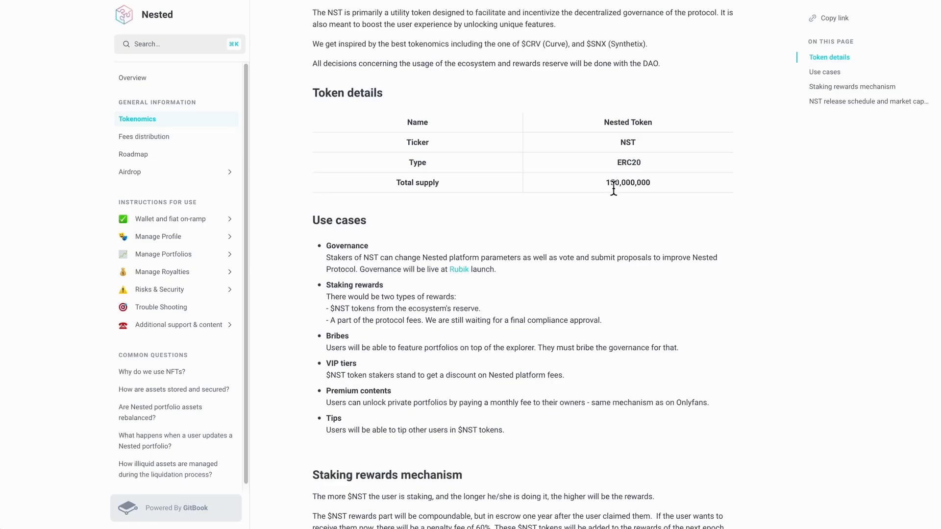
pyautogui.moveTo(607, 186); pyautogui.dragTo(677, 184)
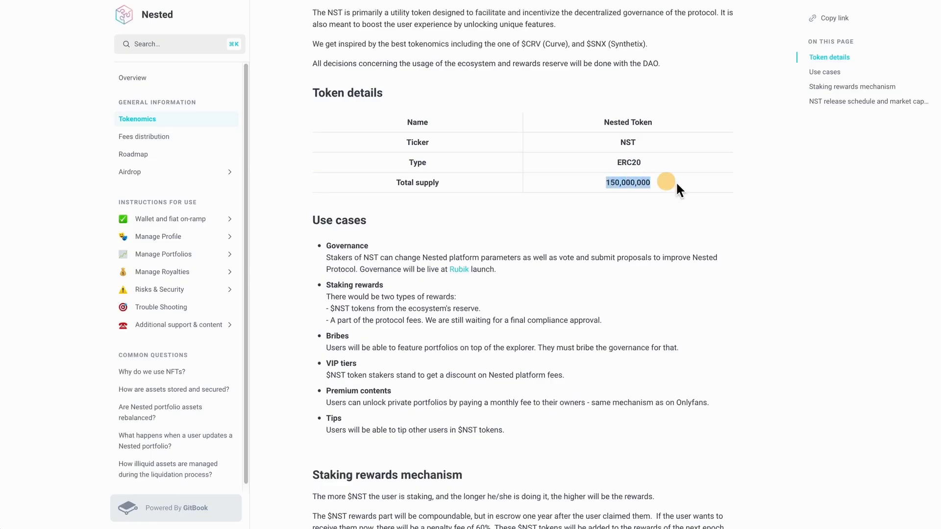
pyautogui.scroll(-4, 755, 208)
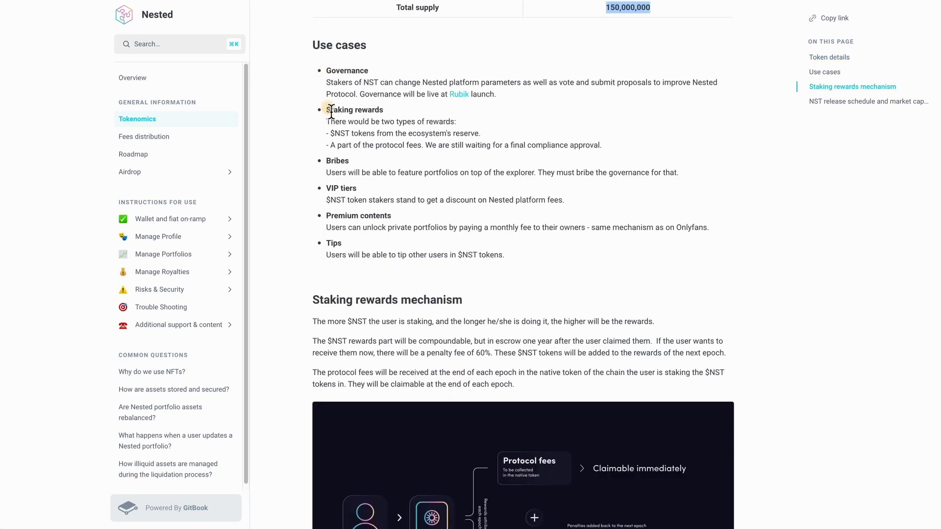
# - Read the NST use cases, highlighting staking rewards, bribes, VIP tiers, premium contents and tips in turn
pyautogui.moveTo(416, 110); pyautogui.dragTo(299, 108)
pyautogui.click(352, 163)
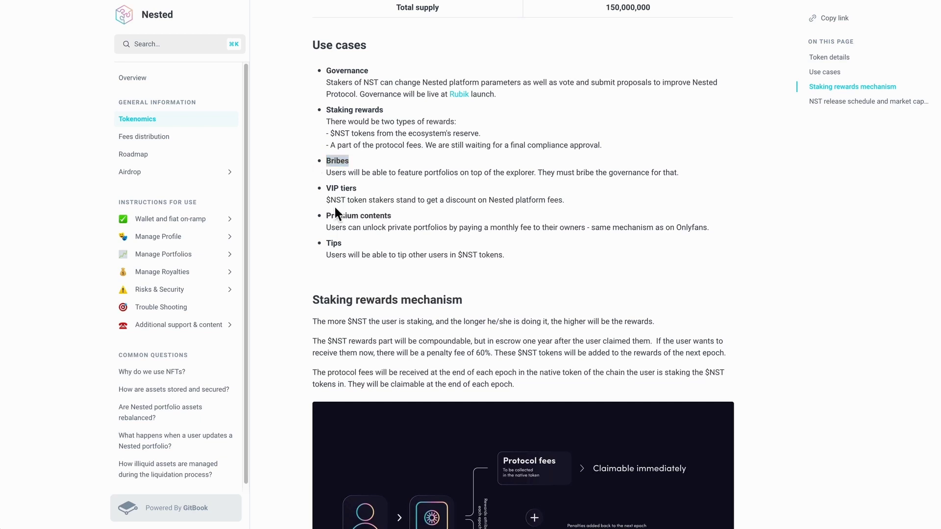
pyautogui.click(328, 189)
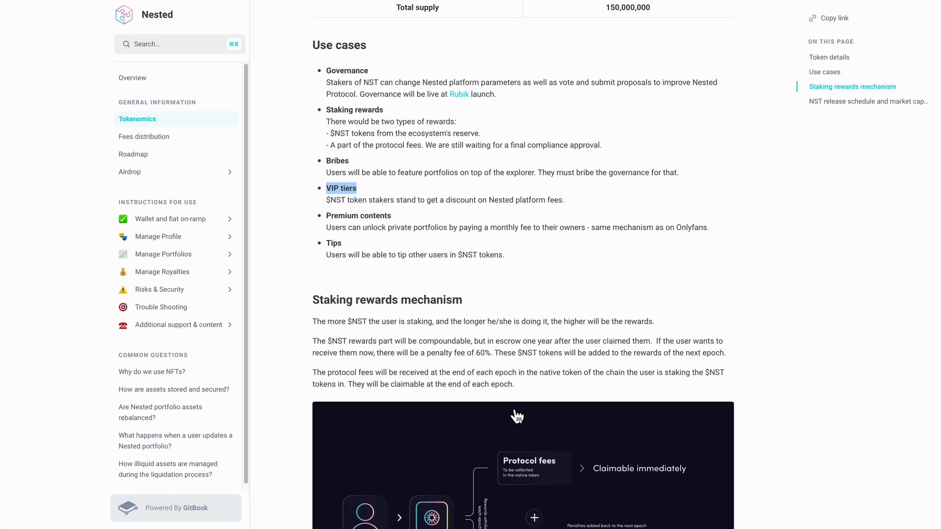
pyautogui.moveTo(326, 216); pyautogui.dragTo(416, 226)
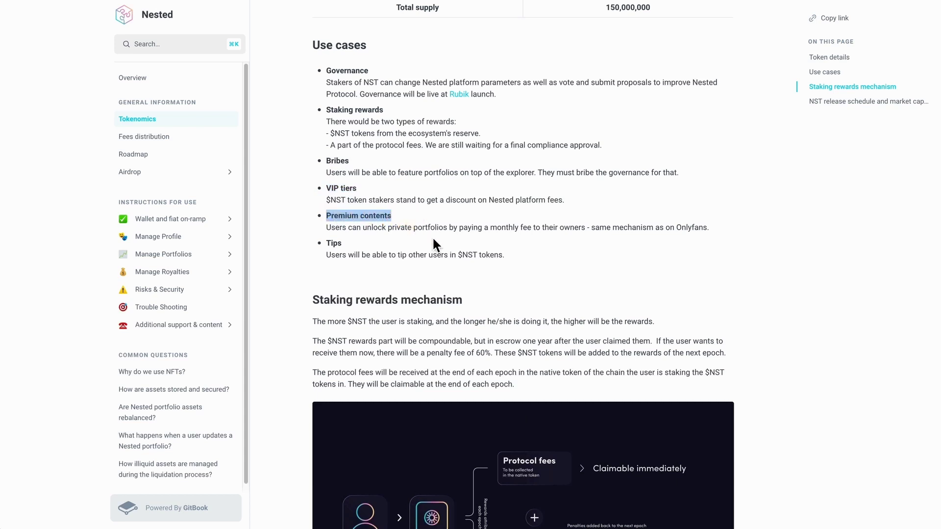
pyautogui.moveTo(544, 227); pyautogui.dragTo(622, 246)
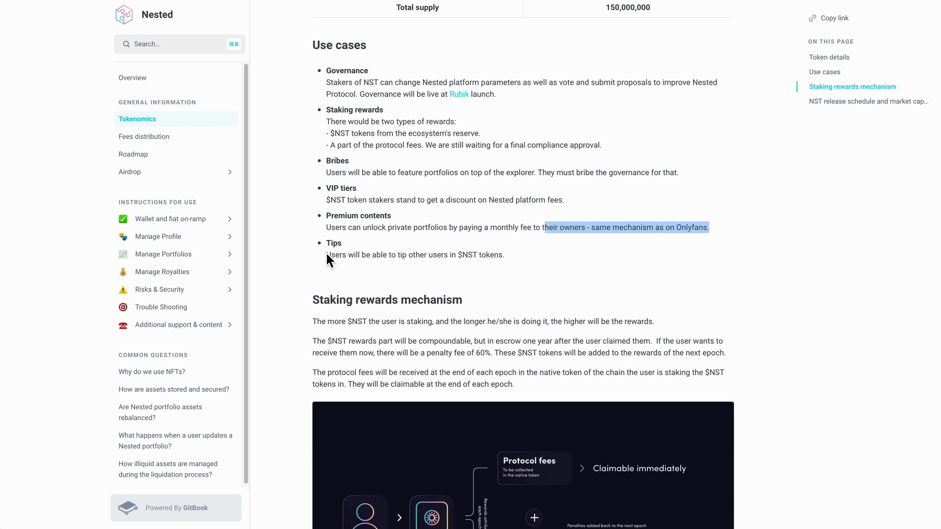
pyautogui.moveTo(505, 255); pyautogui.dragTo(327, 242)
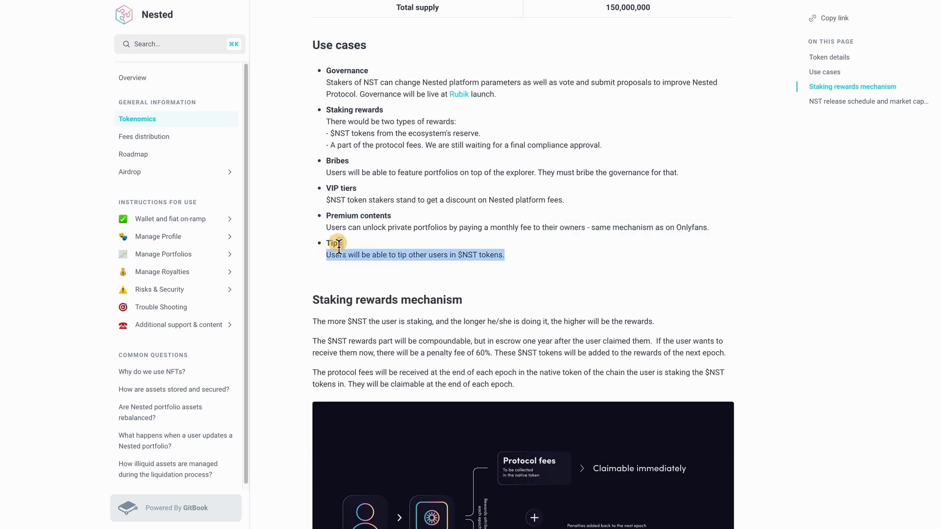
pyautogui.click(521, 270)
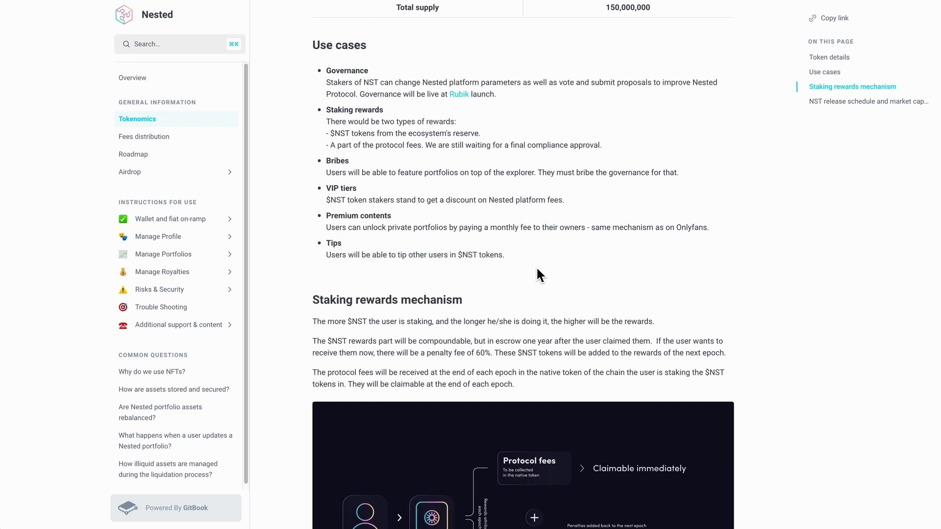
# - Read the Fees distribution page through its replicated-portfolio scenario and open the Roadmap page
pyautogui.click(144, 136)
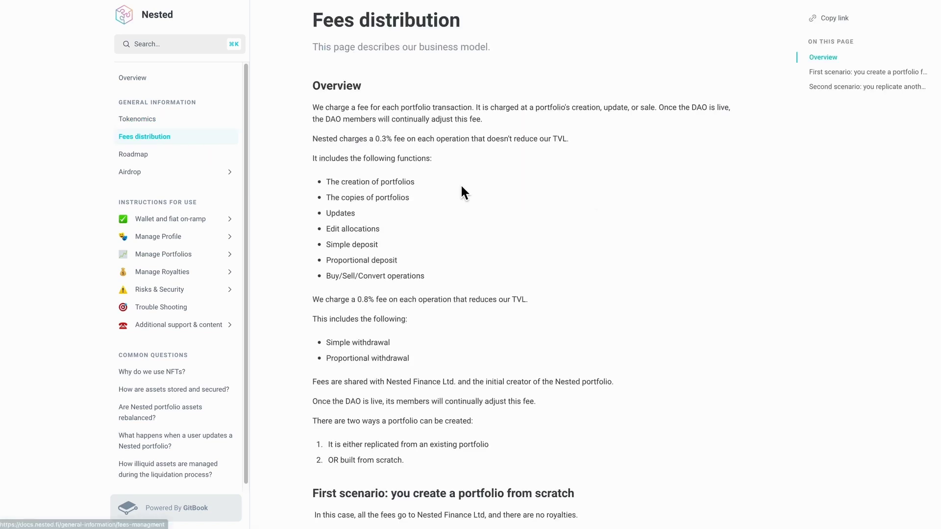
pyautogui.scroll(-7, 461, 187)
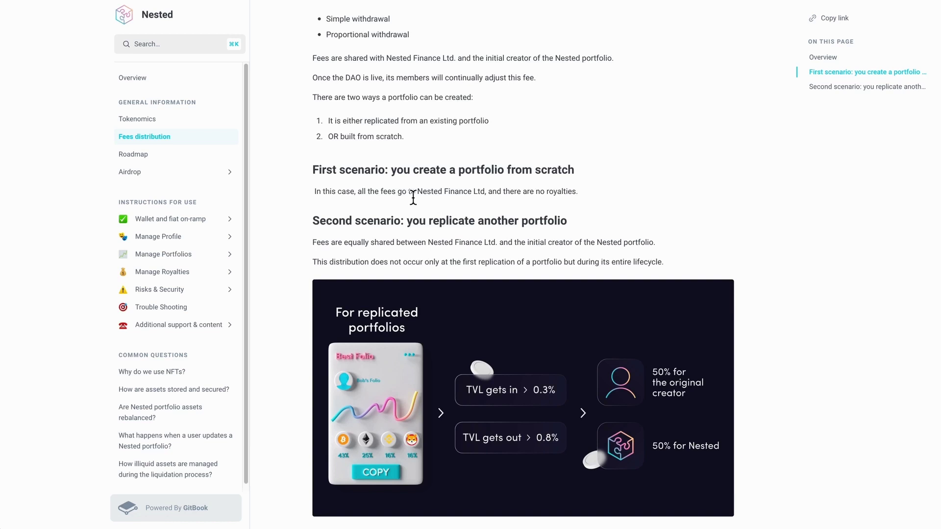
pyautogui.click(143, 155)
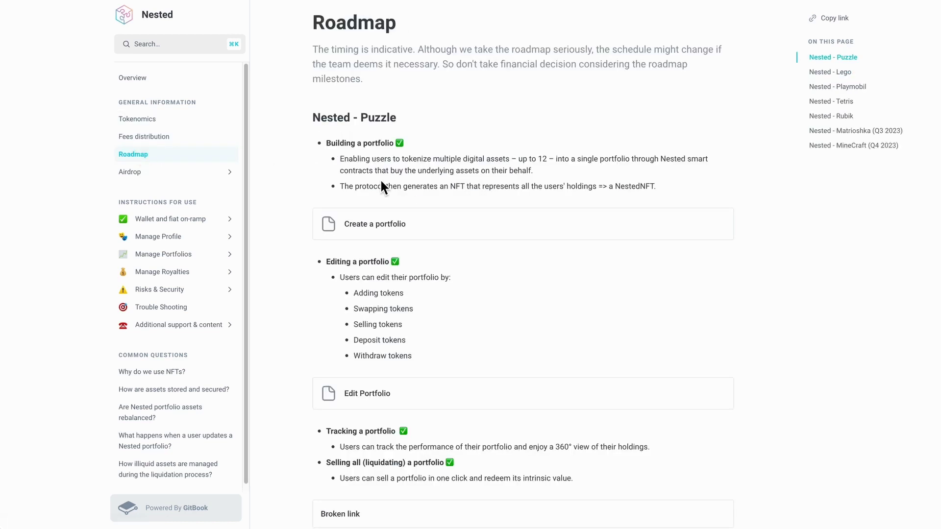